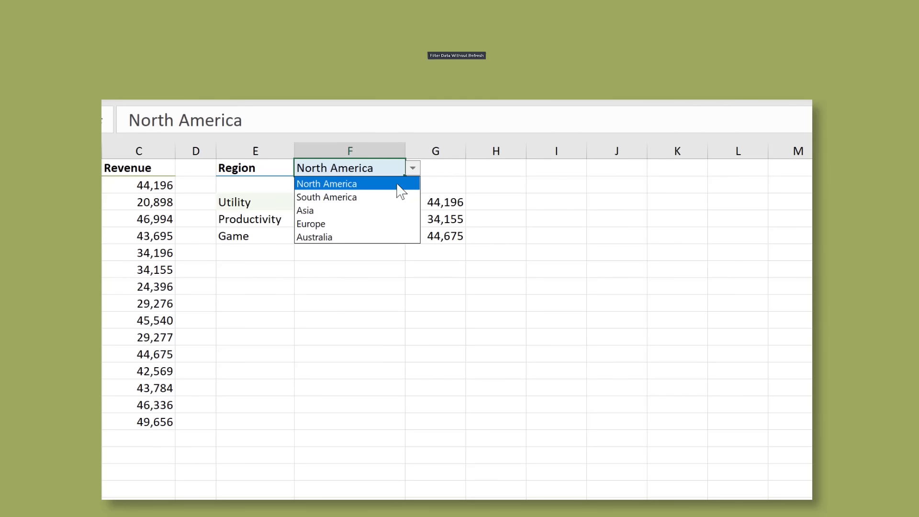
- Pick South America and then Europe from the Region drop-down list
{"action": "left_click", "coordinate": [390, 200]}
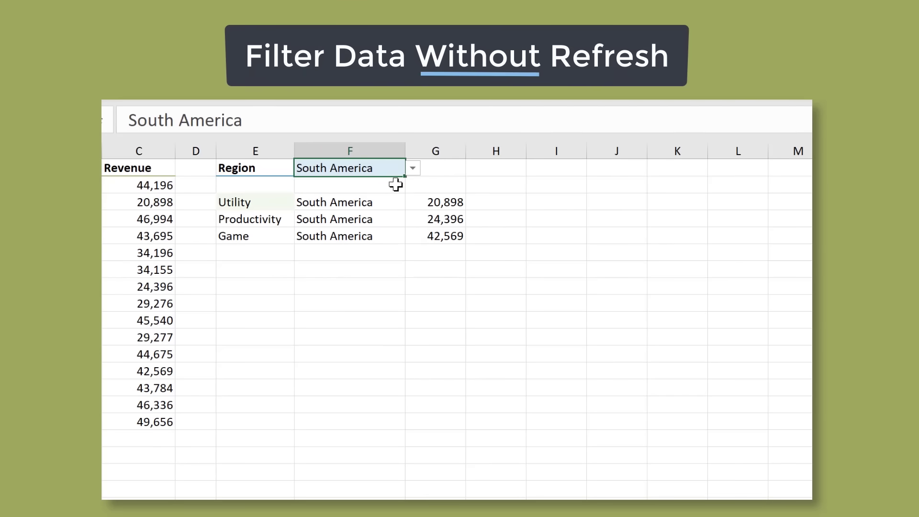
{"action": "left_click", "coordinate": [413, 168]}
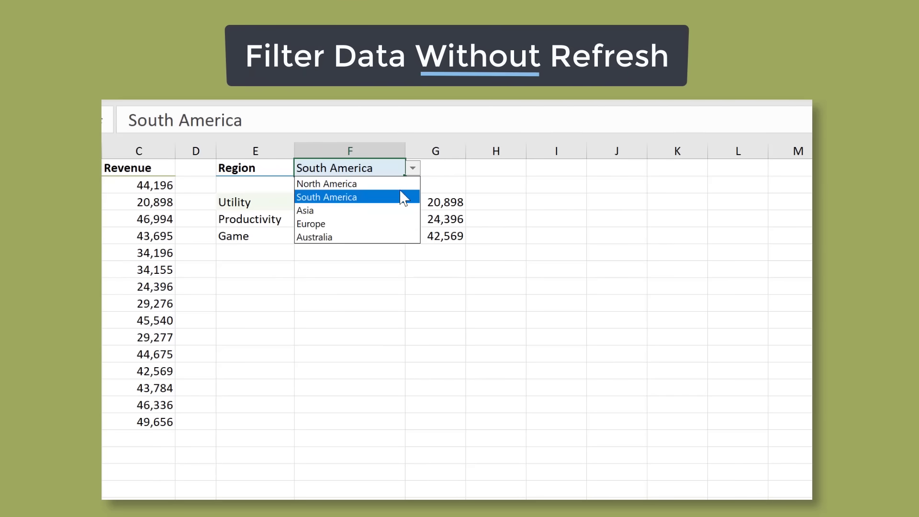
{"action": "left_click", "coordinate": [383, 222]}
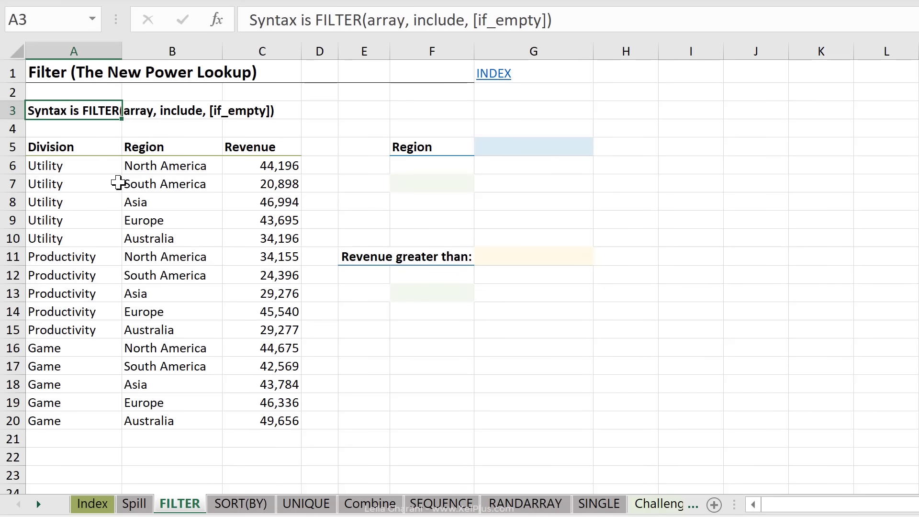
- Enter Asia as the Region value in G5
{"action": "left_click", "coordinate": [104, 169]}
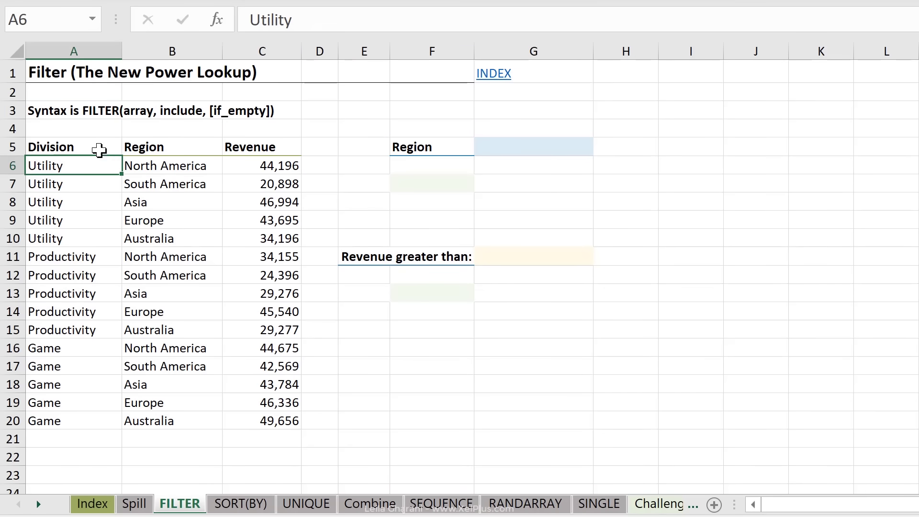
{"action": "left_click", "coordinate": [264, 166]}
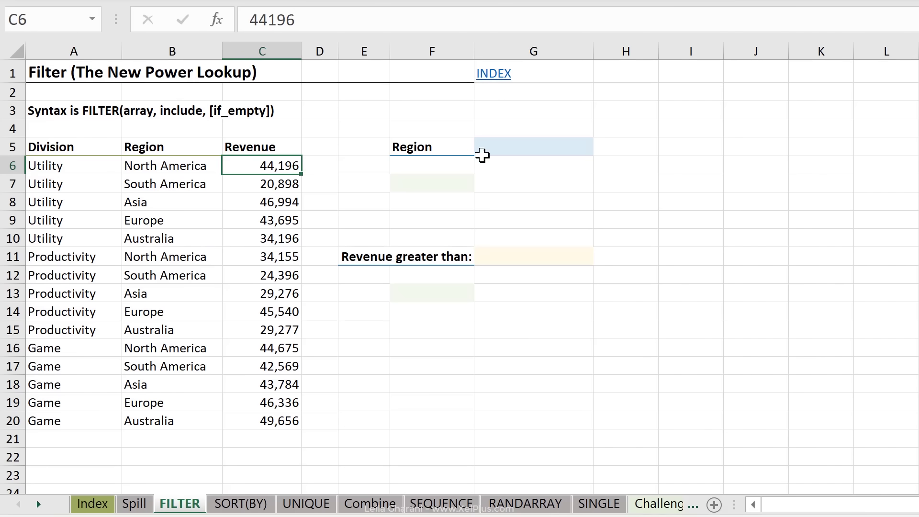
{"action": "left_click", "coordinate": [498, 148]}
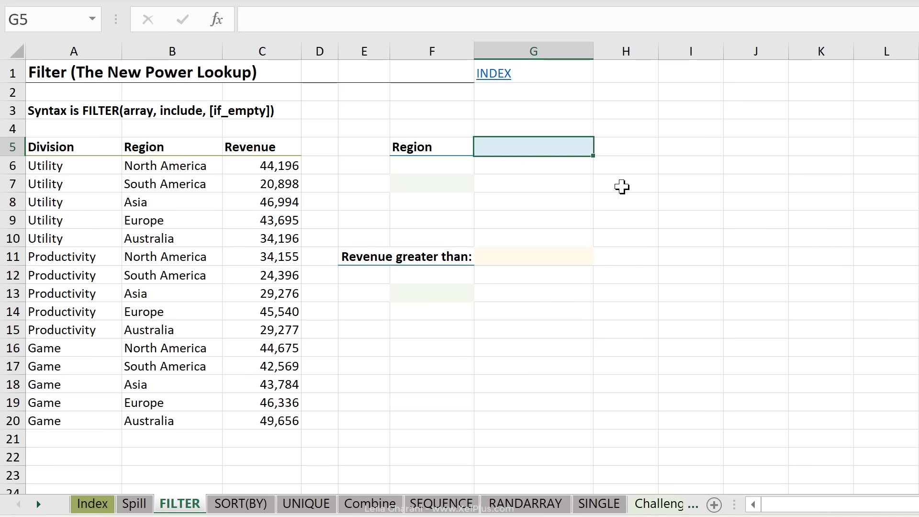
{"action": "type", "text": "Asia"}
{"action": "key", "text": "Return"}
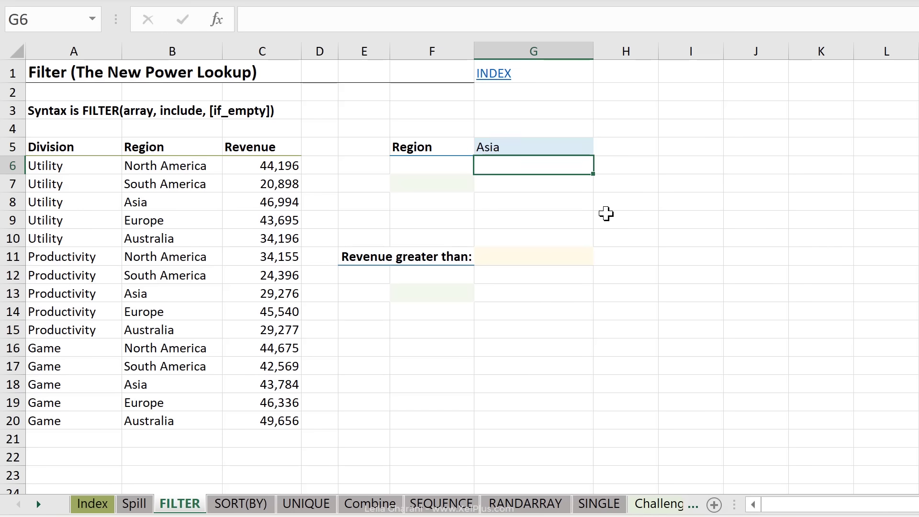
- Start a =FILTER( formula in cell F7
{"action": "key", "text": "Left"}
{"action": "key", "text": "Down"}
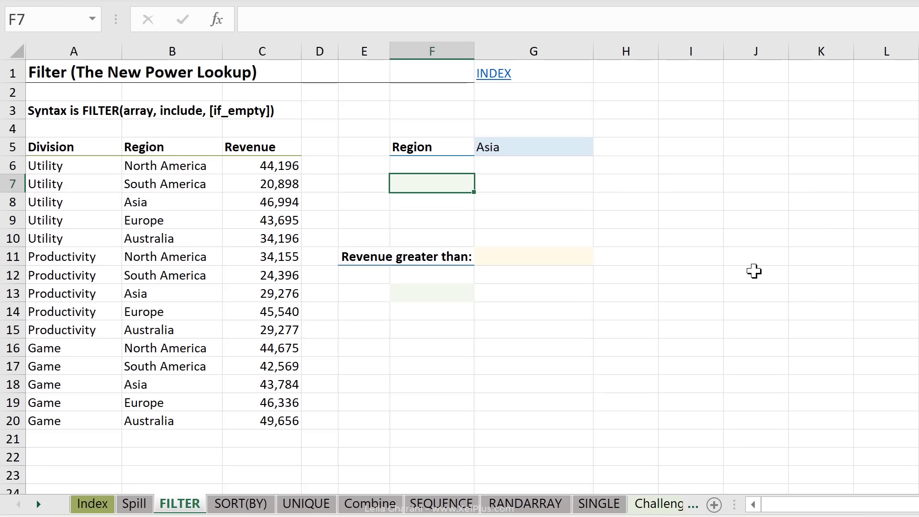
{"action": "type", "text": "=filter("}
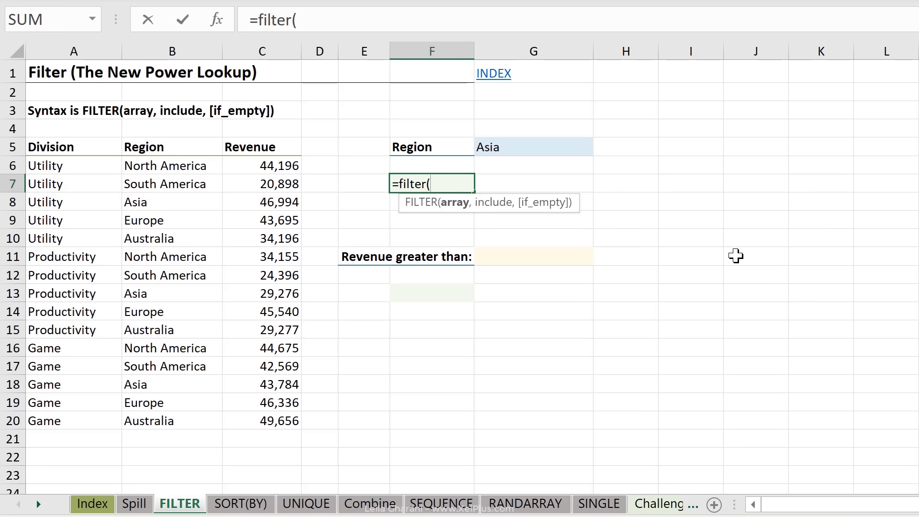
- Complete =FILTER(A6:C20,B6:B20=G5) in F7 so the Asia rows spill
{"action": "left_click", "coordinate": [71, 164]}
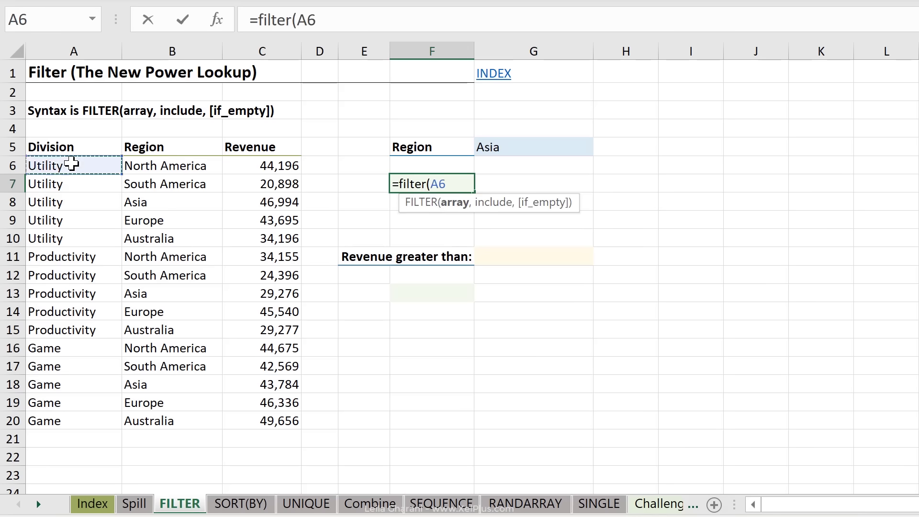
{"action": "left_click_drag", "start_coordinate": [71, 164], "coordinate": [257, 421]}
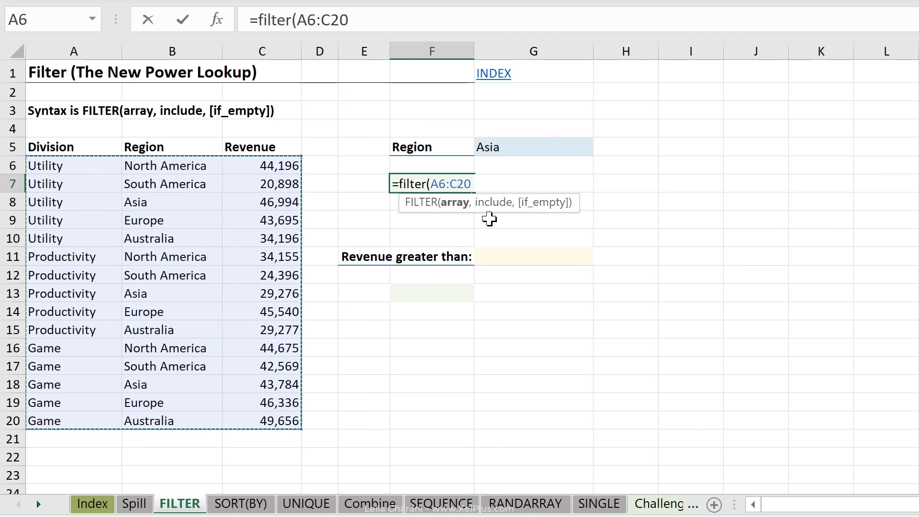
{"action": "type", "text": ","}
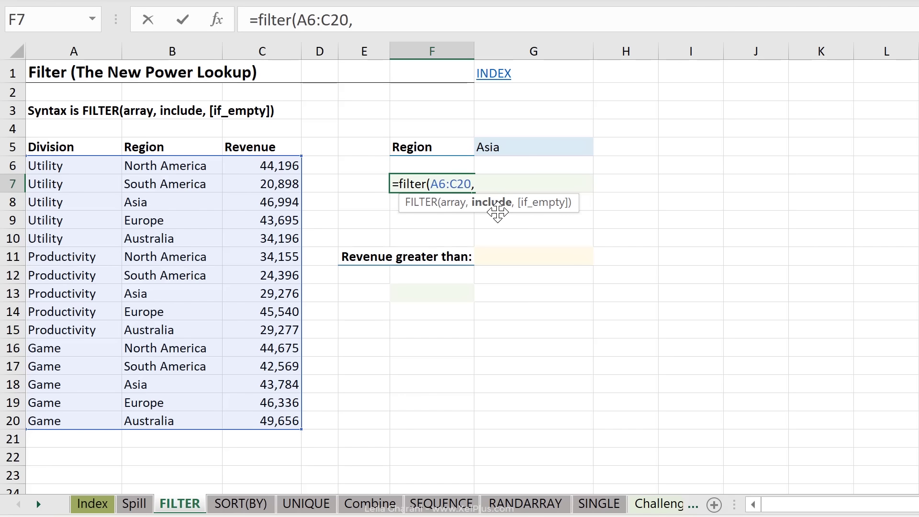
{"action": "left_click_drag", "start_coordinate": [157, 166], "coordinate": [155, 421]}
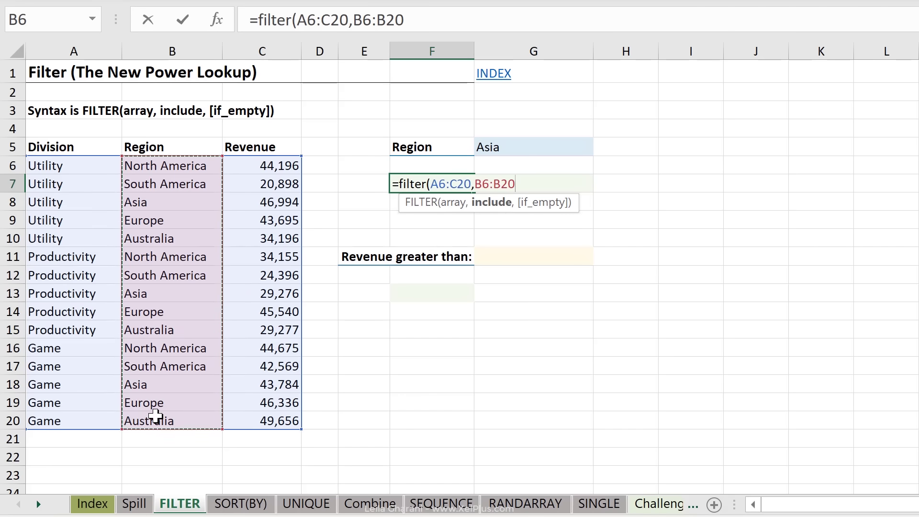
{"action": "type", "text": "="}
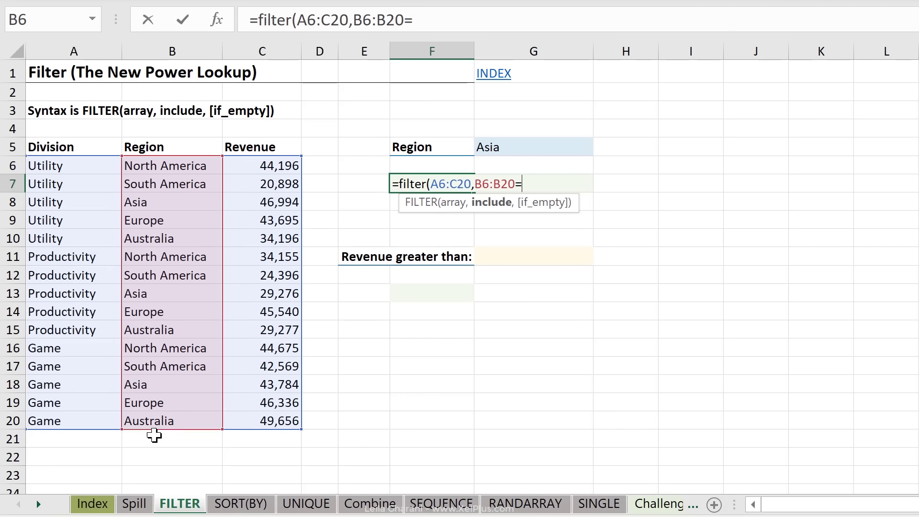
{"action": "left_click", "coordinate": [494, 151]}
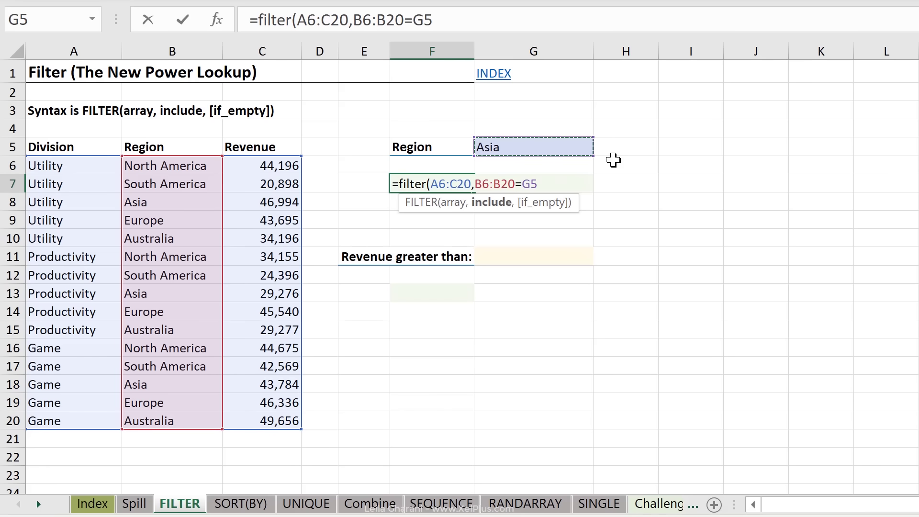
{"action": "type", "text": ")"}
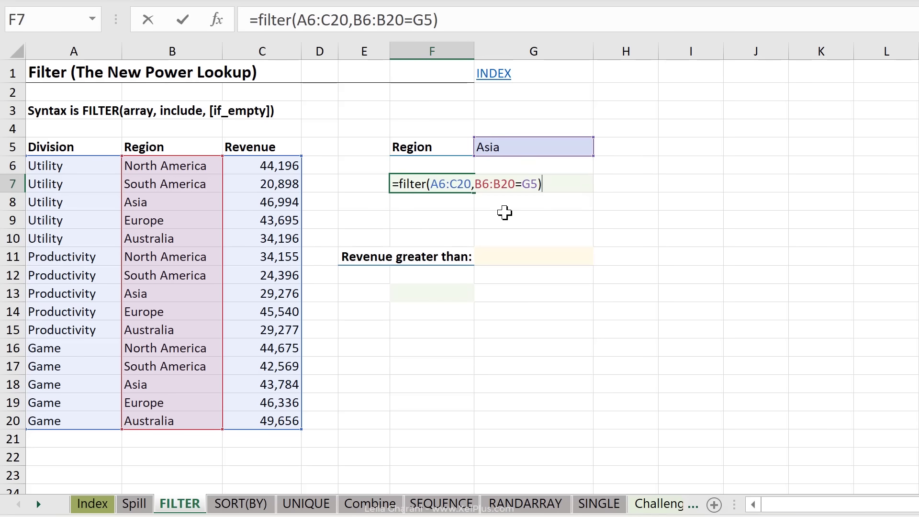
{"action": "key", "text": "Return"}
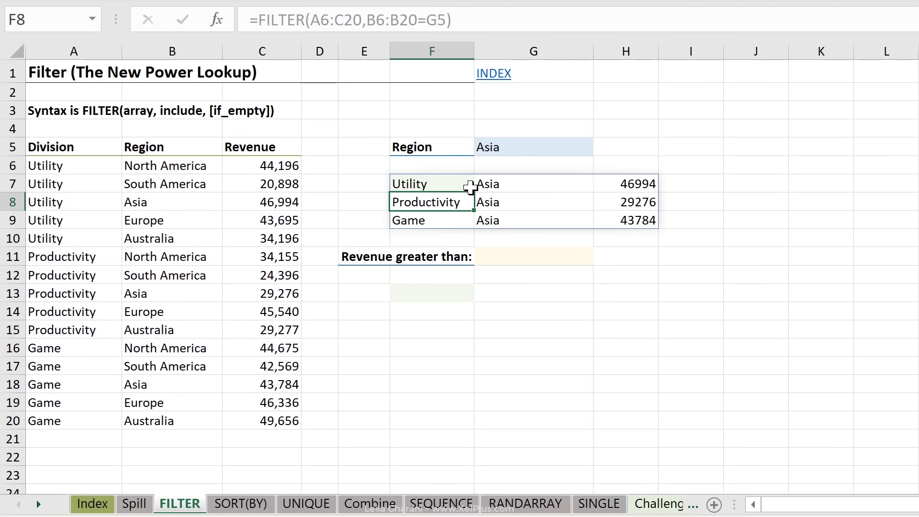
- Select the spilled FILTER results, ending on the revenue cells in column H
{"action": "left_click", "coordinate": [445, 186]}
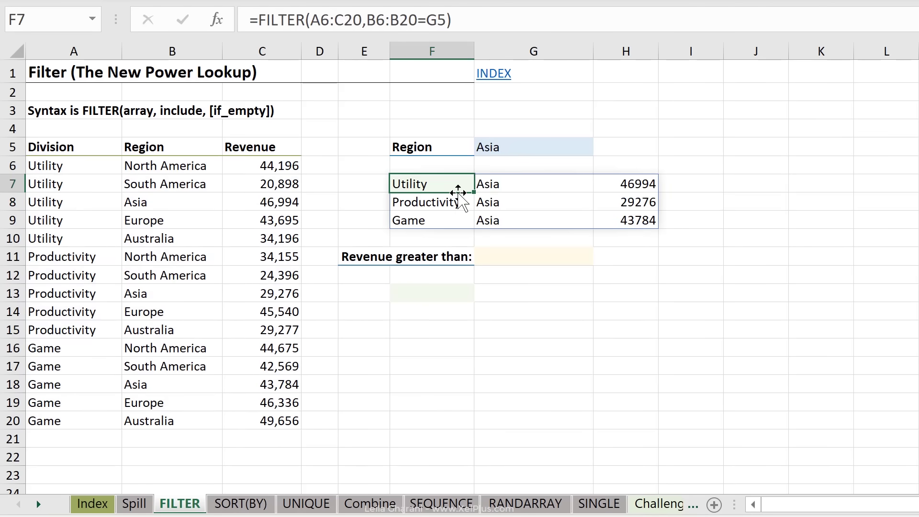
{"action": "left_click_drag", "start_coordinate": [497, 190], "coordinate": [498, 214]}
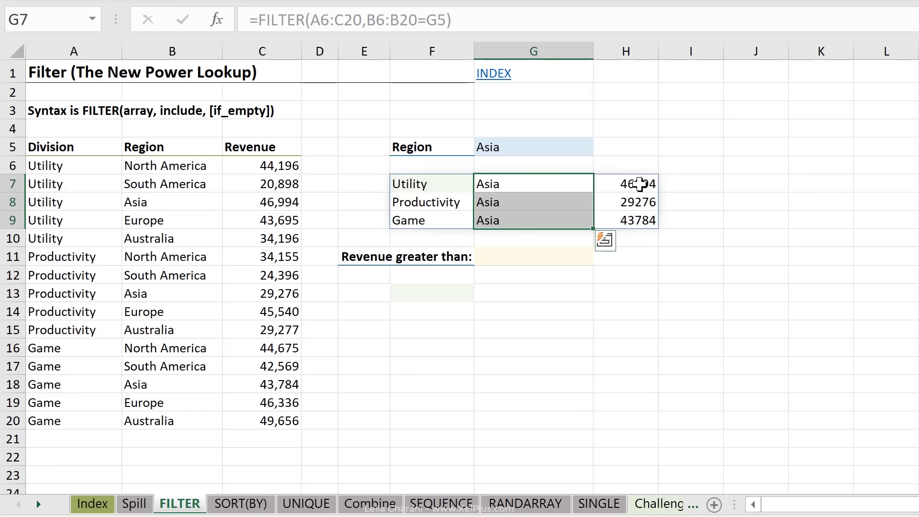
{"action": "left_click_drag", "start_coordinate": [642, 184], "coordinate": [620, 236]}
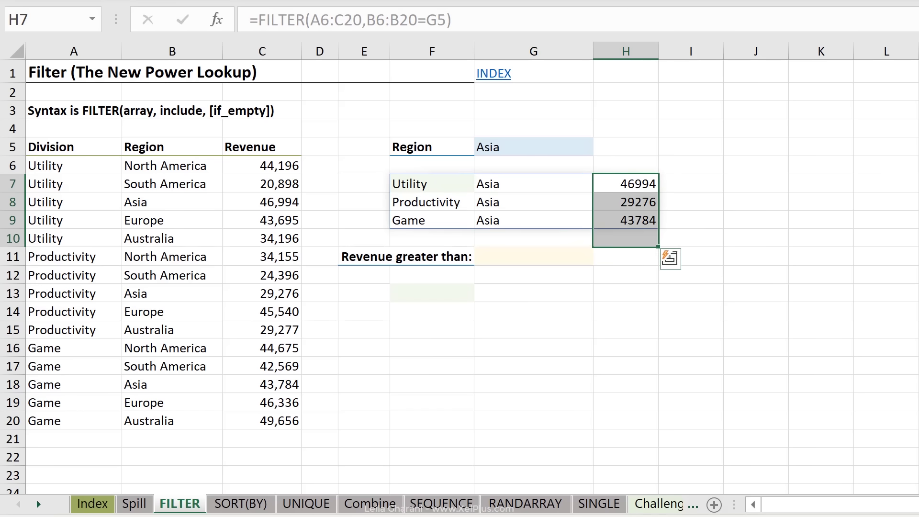
- Format the revenue results as Number with a 1000 separator and 0 decimals
{"action": "right_click", "coordinate": [613, 190]}
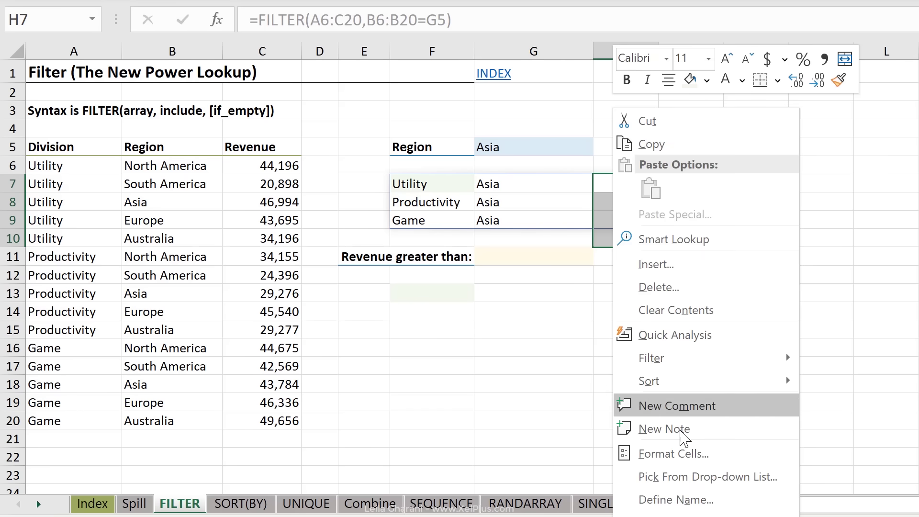
{"action": "left_click", "coordinate": [673, 453]}
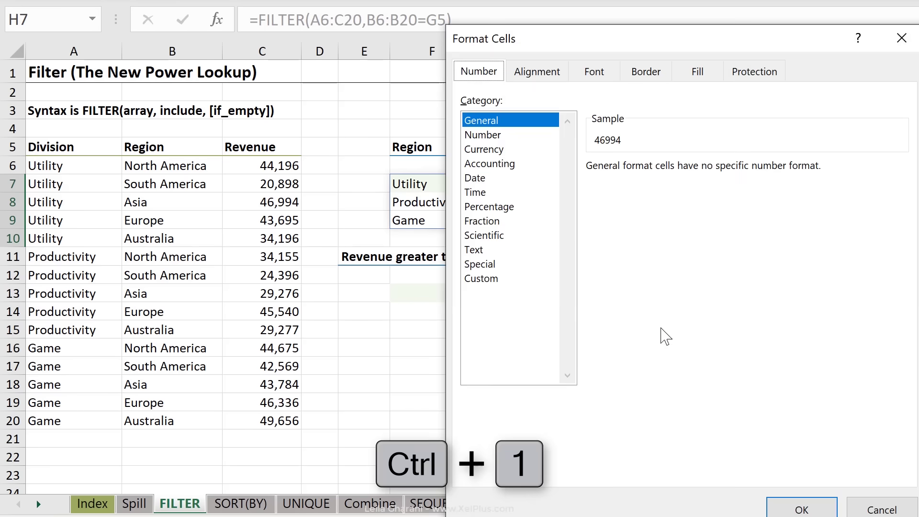
{"action": "left_click", "coordinate": [502, 135]}
{"action": "left_click", "coordinate": [636, 196]}
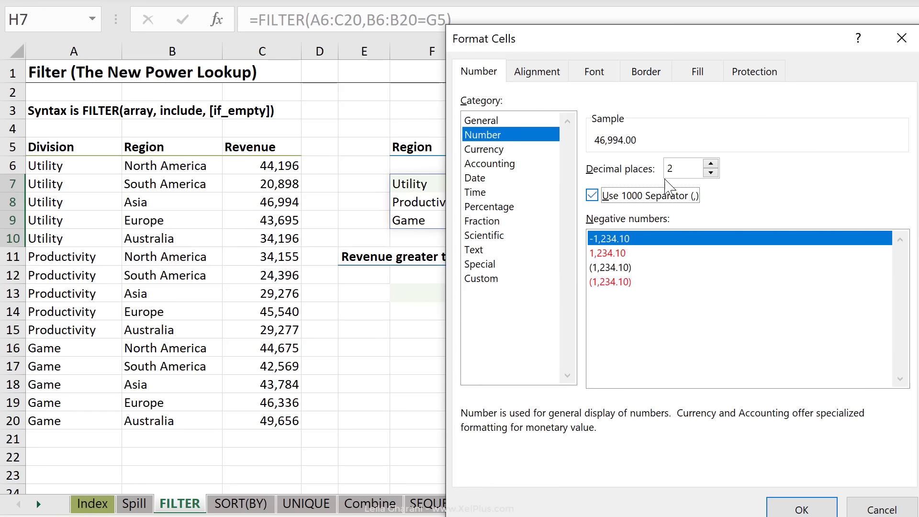
{"action": "left_click", "coordinate": [711, 172]}
{"action": "left_click", "coordinate": [711, 173]}
{"action": "left_click", "coordinate": [802, 509]}
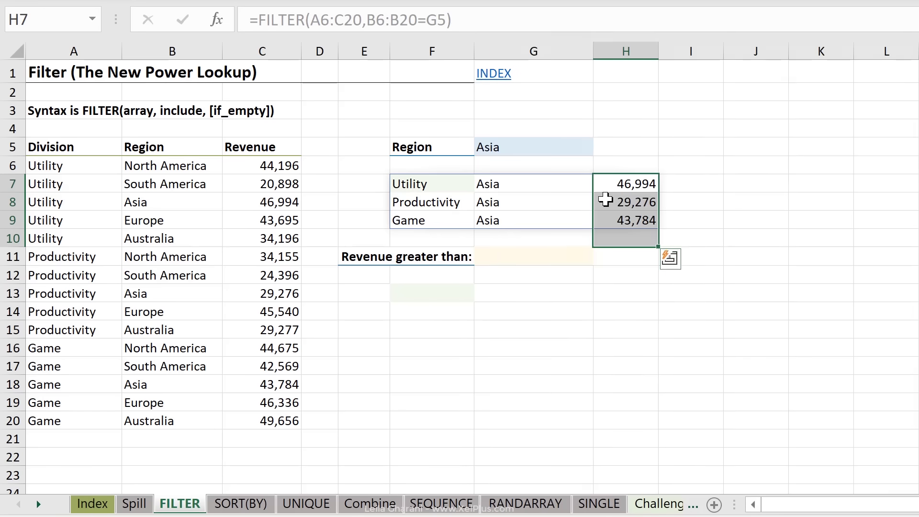
{"action": "key", "text": "Up"}
{"action": "key", "text": "Up"}
{"action": "key", "text": "Left"}
- Replace Europe in G5 with a non-matching region so F7 shows #CALC!
{"action": "type", "text": "Europe"}
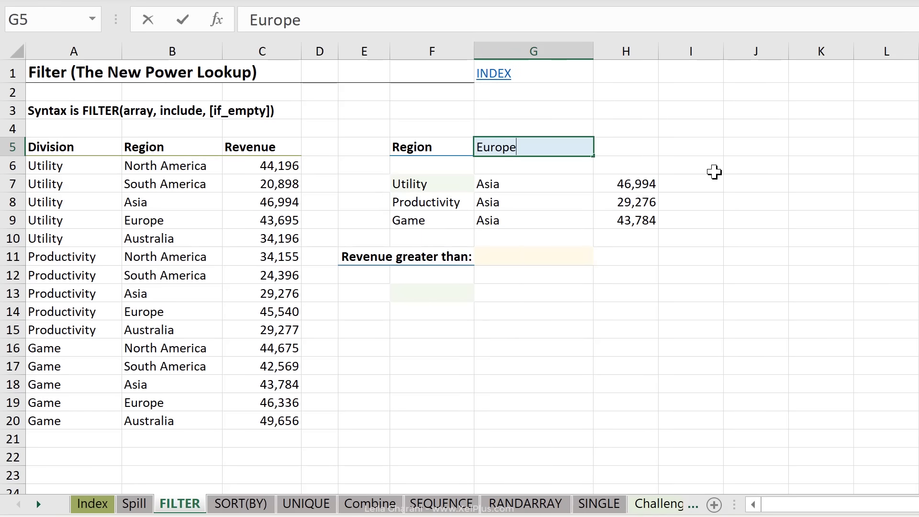
{"action": "key", "text": "Return"}
{"action": "left_click", "coordinate": [559, 188]}
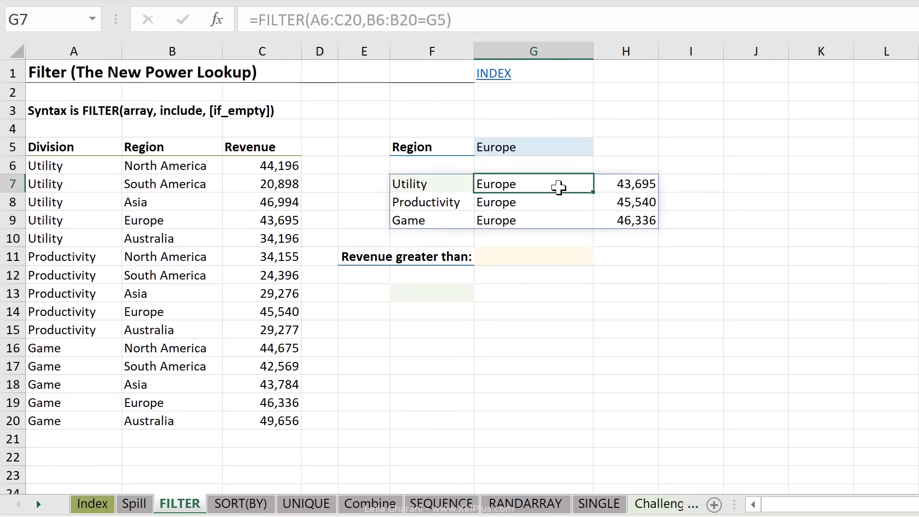
{"action": "left_click", "coordinate": [527, 148]}
{"action": "key", "text": "BackSpace"}
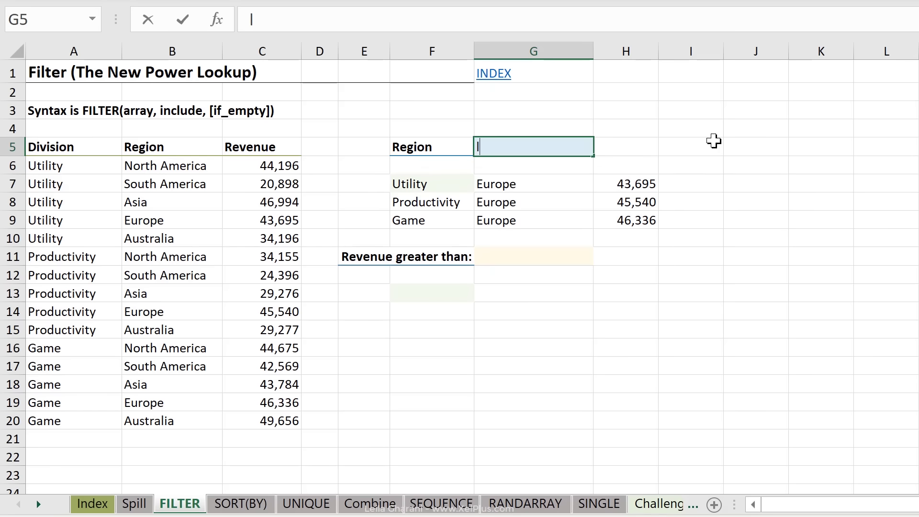
{"action": "key", "text": "Return"}
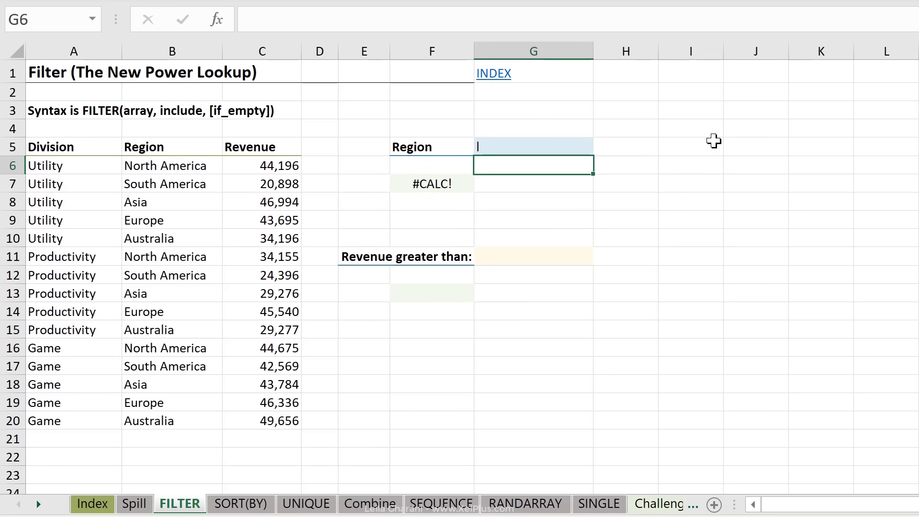
{"action": "left_click", "coordinate": [421, 186]}
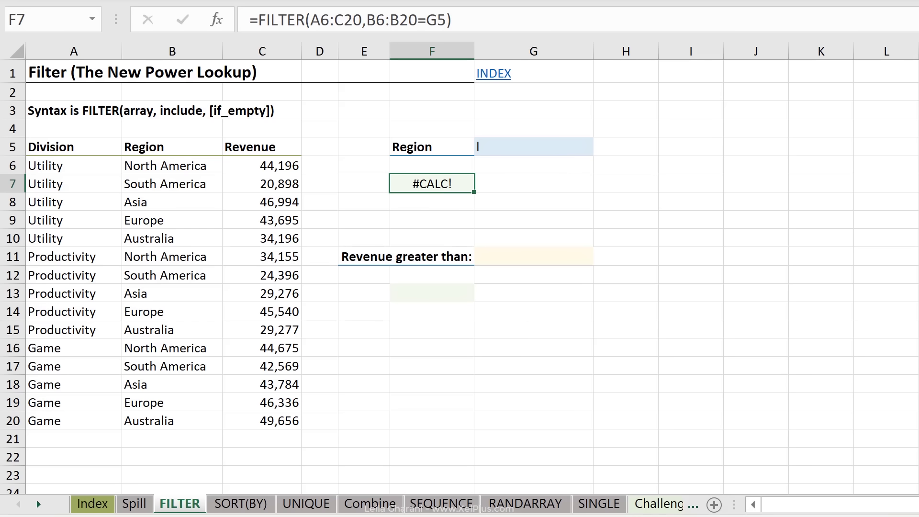
{"action": "left_click", "coordinate": [448, 20]}
- Add "Not found" as the if_empty argument of F7's FILTER, then clear G5
{"action": "type", "text": ","}
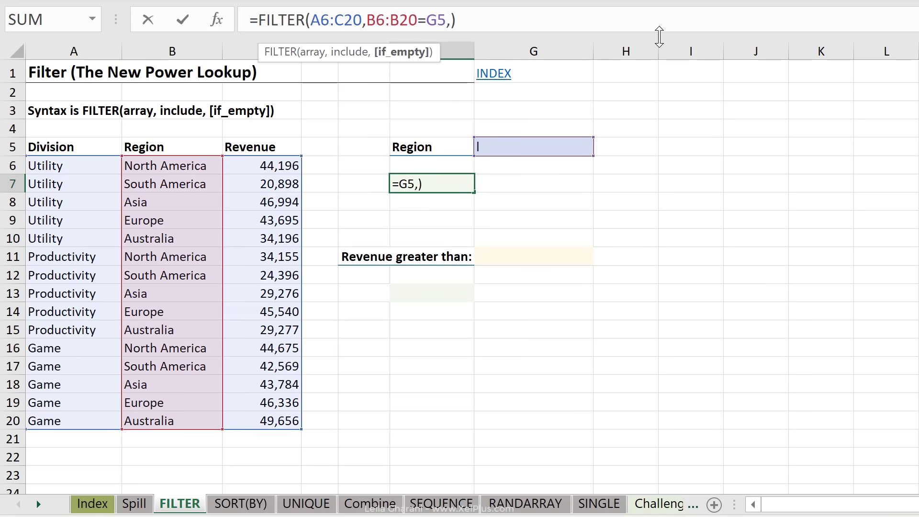
{"action": "type", "text": "\"Not found\""}
{"action": "key", "text": "ctrl+Return"}
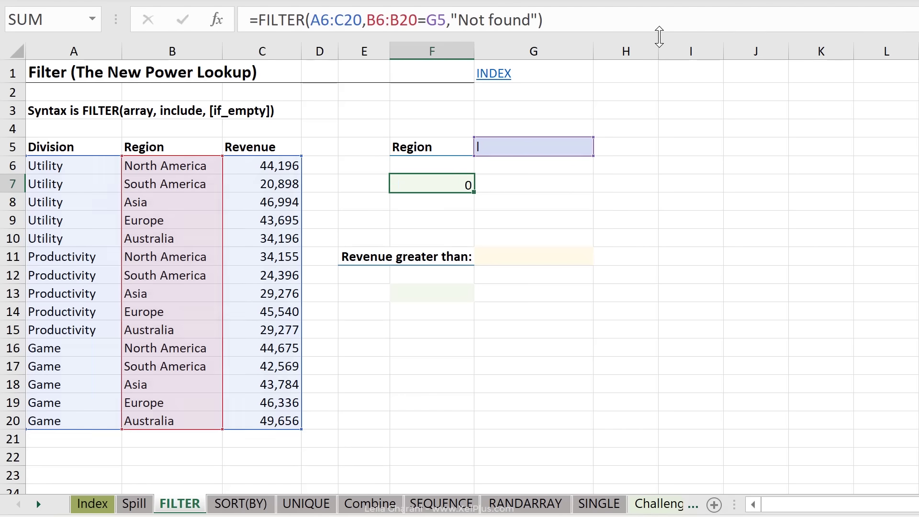
{"action": "key", "text": "Return"}
{"action": "left_click", "coordinate": [541, 147]}
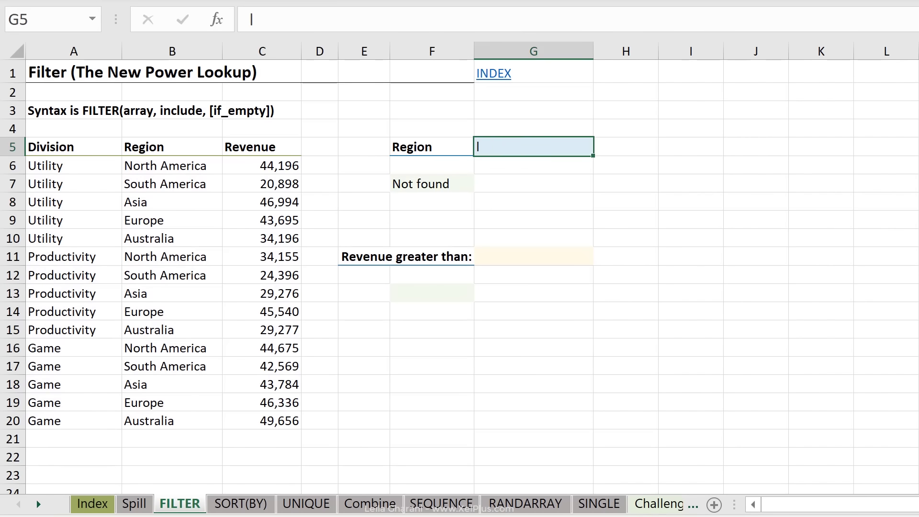
{"action": "key", "text": "Escape"}
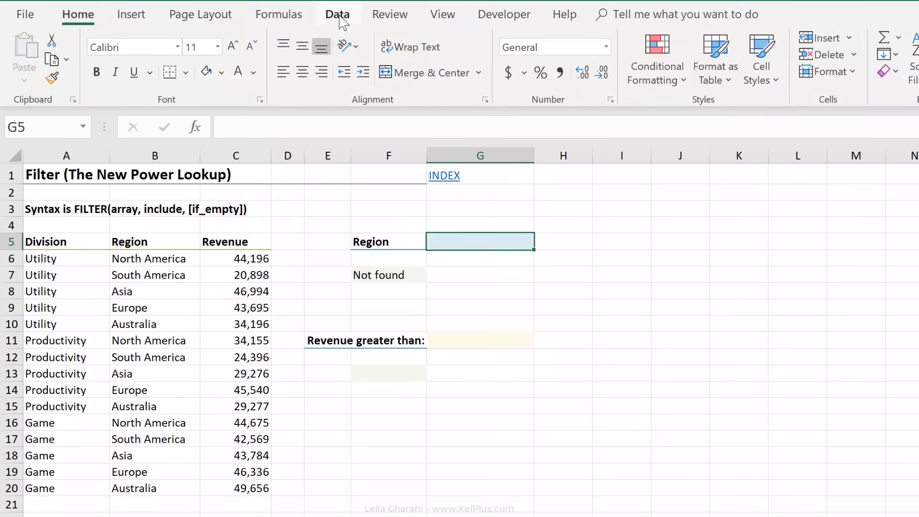
- Add a Data Validation list to G5 sourced from the regions in B6:B10
{"action": "left_click", "coordinate": [338, 17]}
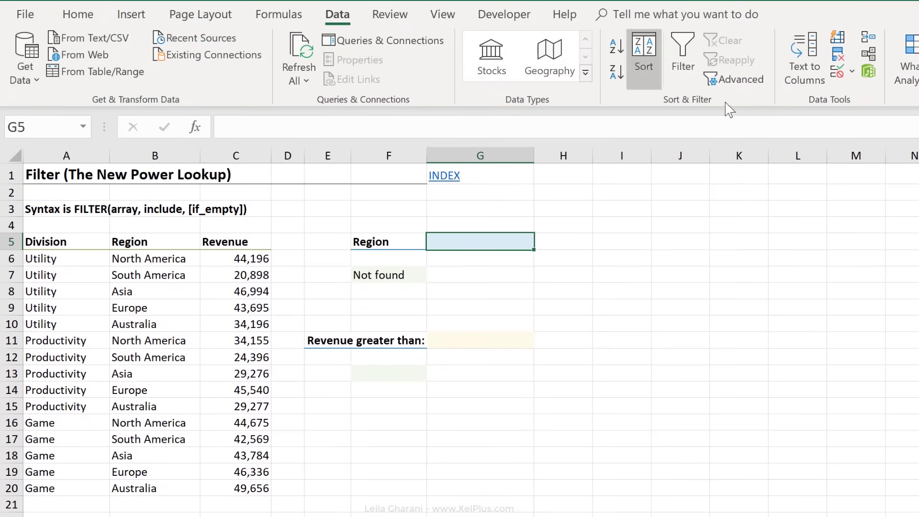
{"action": "left_click", "coordinate": [838, 72]}
{"action": "left_click", "coordinate": [757, 241]}
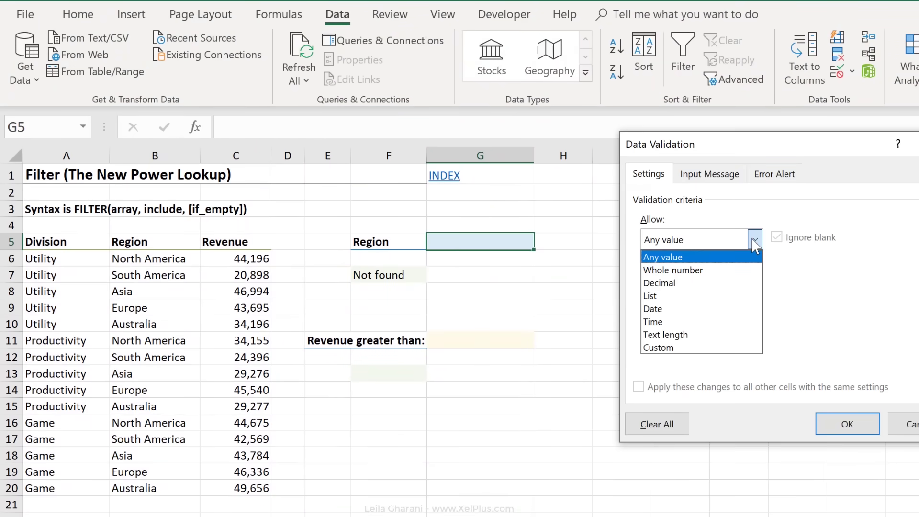
{"action": "left_click", "coordinate": [715, 296]}
{"action": "left_click", "coordinate": [685, 323]}
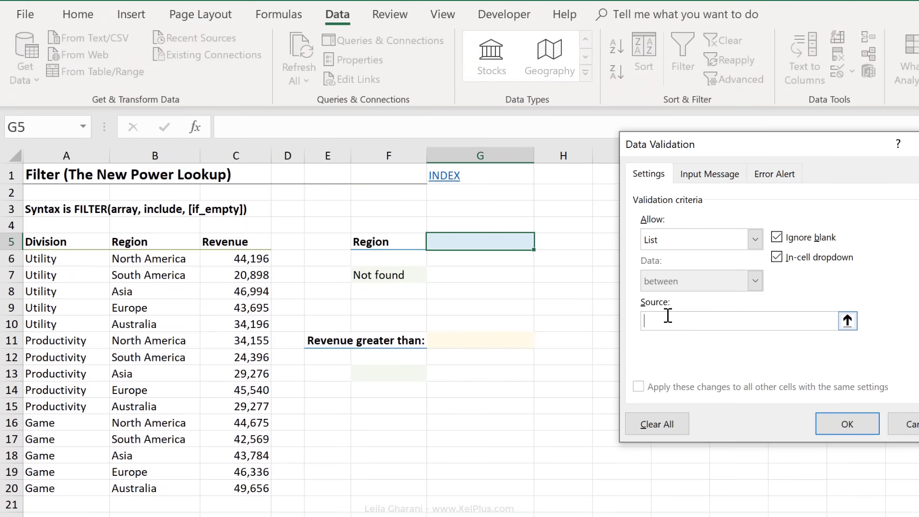
{"action": "left_click_drag", "start_coordinate": [154, 265], "coordinate": [154, 323]}
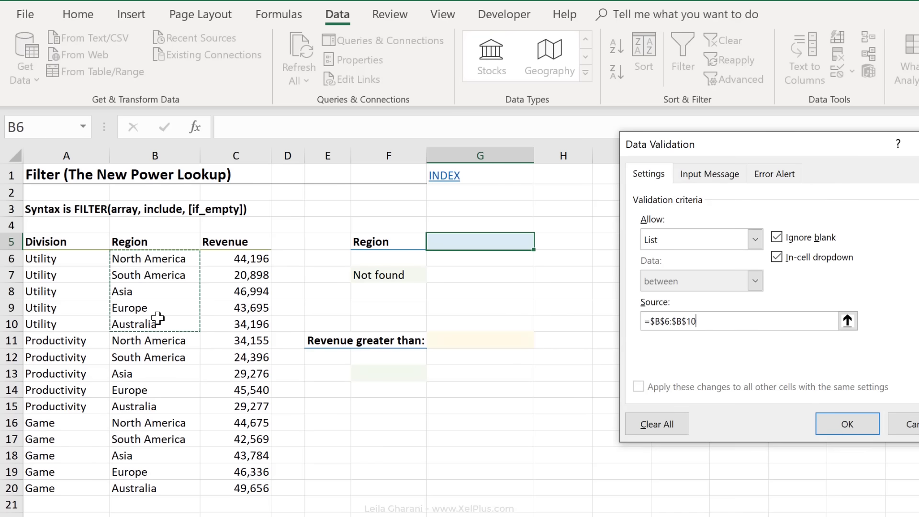
{"action": "left_click", "coordinate": [844, 431]}
- Choose Australia in G5 and inspect the B6:B20=G5 condition in the formula
{"action": "left_click", "coordinate": [542, 242]}
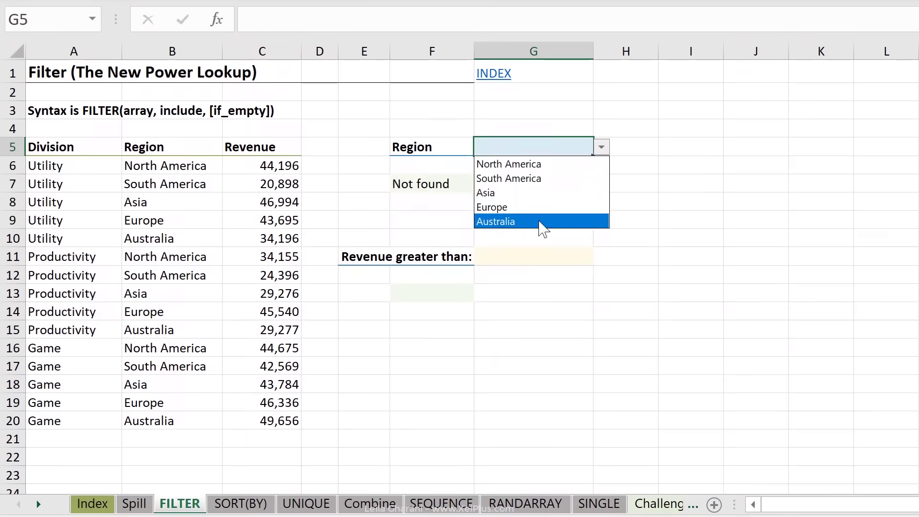
{"action": "left_click", "coordinate": [498, 300]}
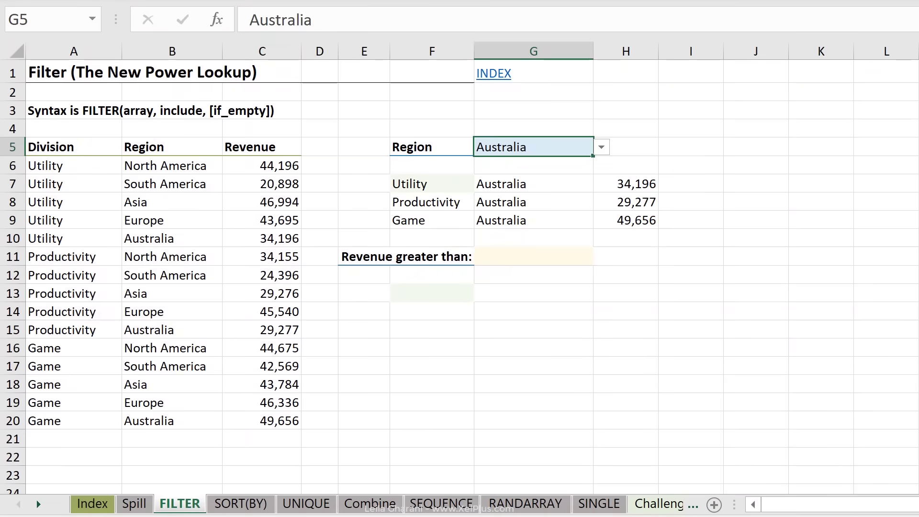
{"action": "left_click", "coordinate": [626, 183]}
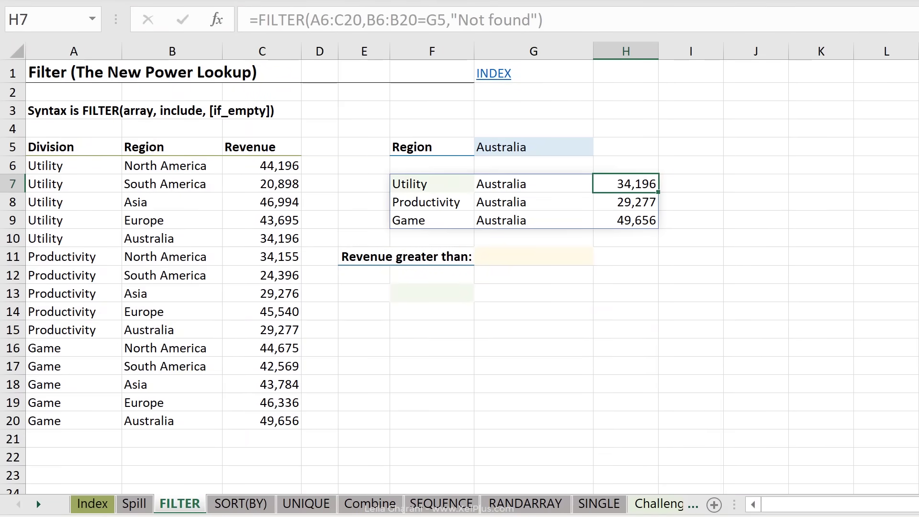
{"action": "left_click", "coordinate": [431, 184]}
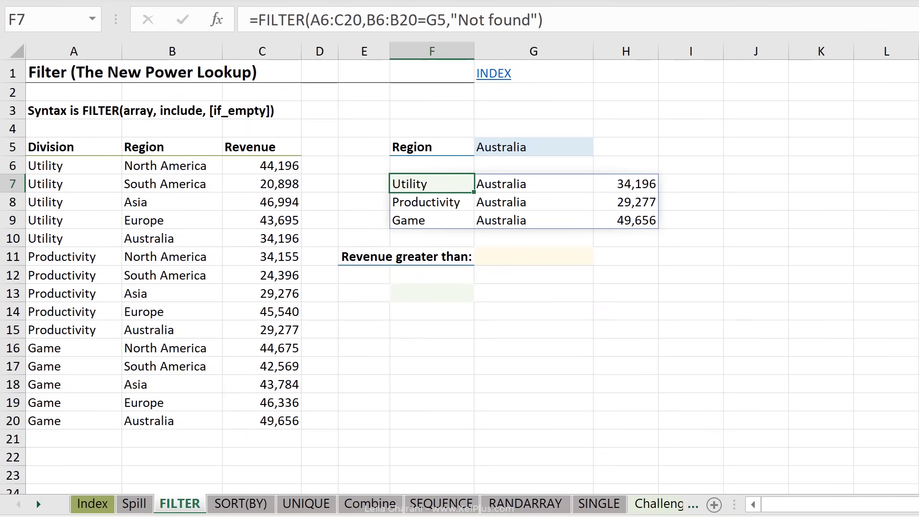
{"action": "left_click_drag", "start_coordinate": [447, 19], "coordinate": [371, 14]}
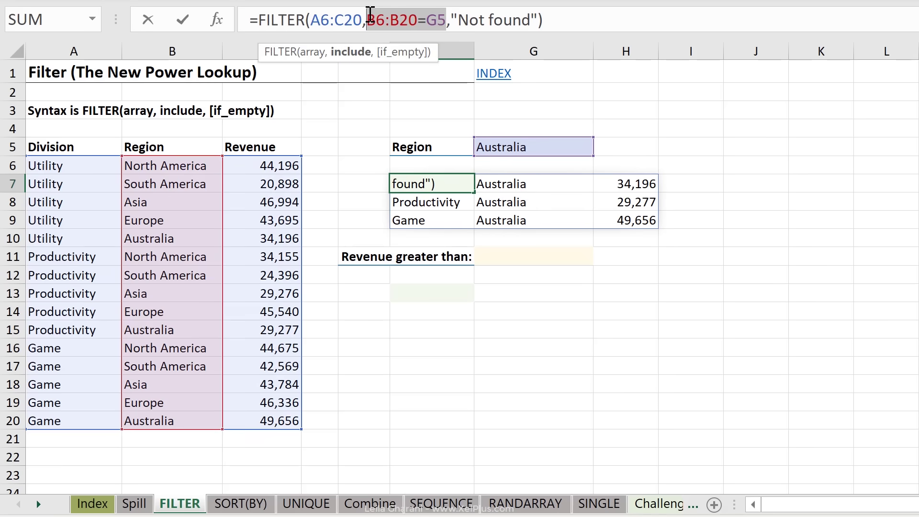
{"action": "key", "text": "F9"}
{"action": "key", "text": "F9"}
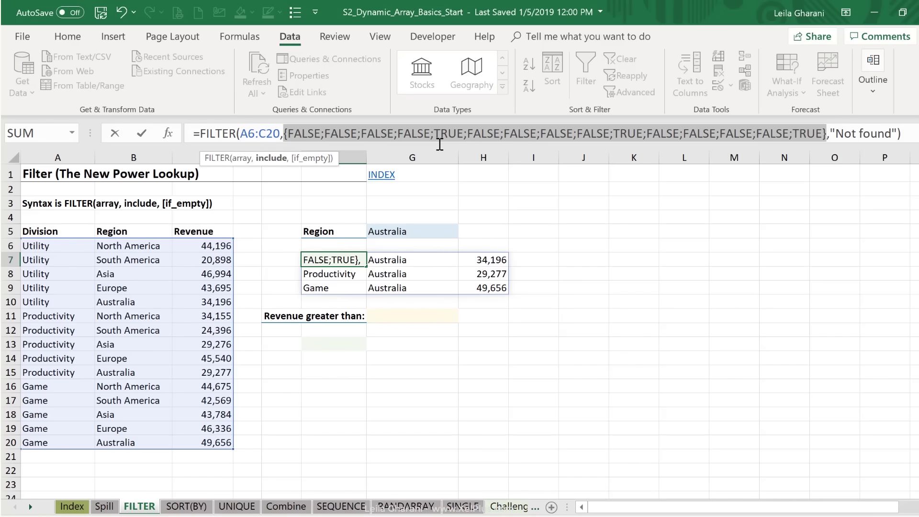
{"action": "key", "text": "ctrl+z"}
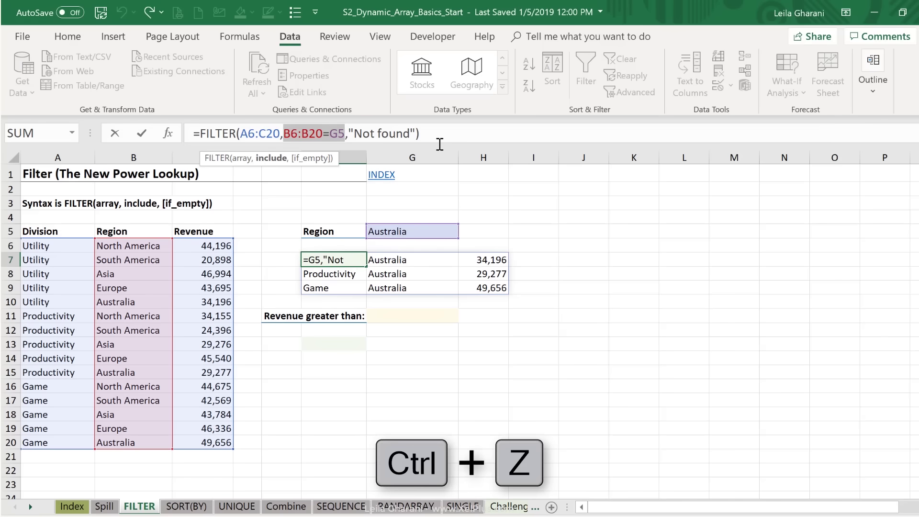
{"action": "key", "text": "Escape"}
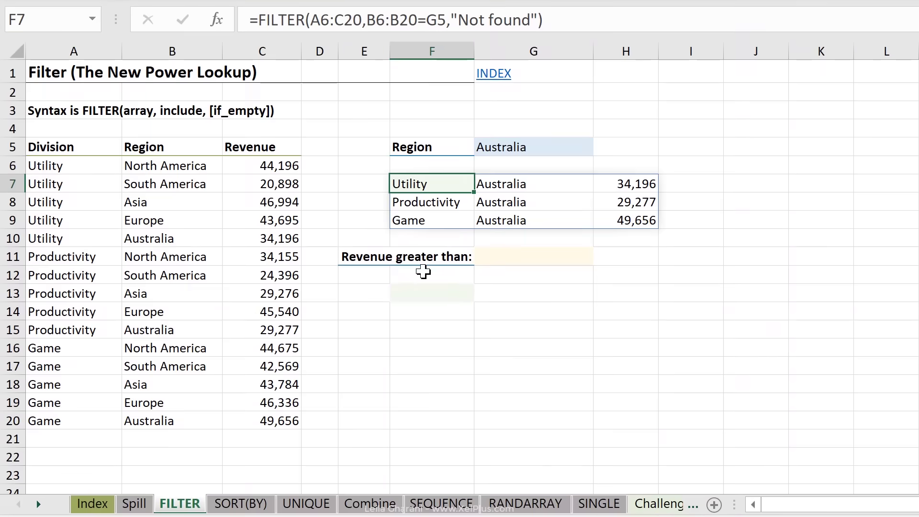
- Enter 45,000 as the revenue threshold in G11
{"action": "left_click", "coordinate": [440, 258]}
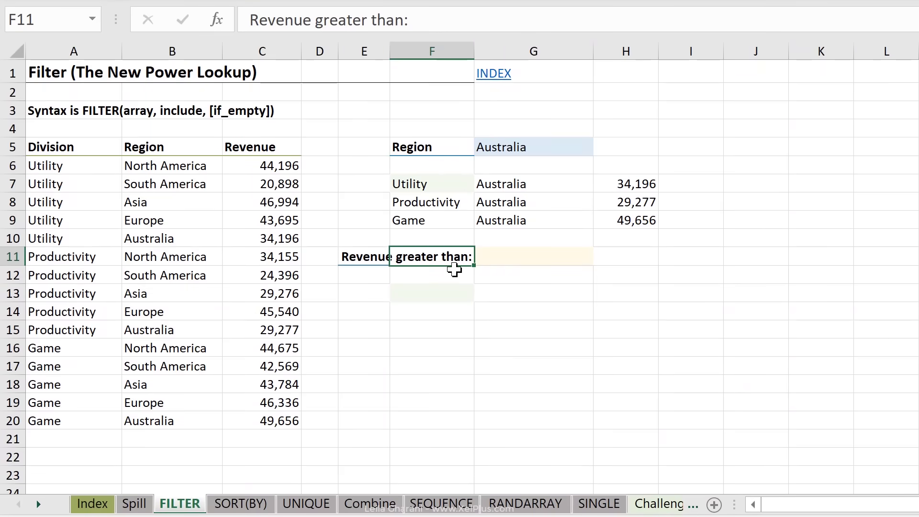
{"action": "left_click", "coordinate": [565, 264]}
{"action": "type", "text": "45,000"}
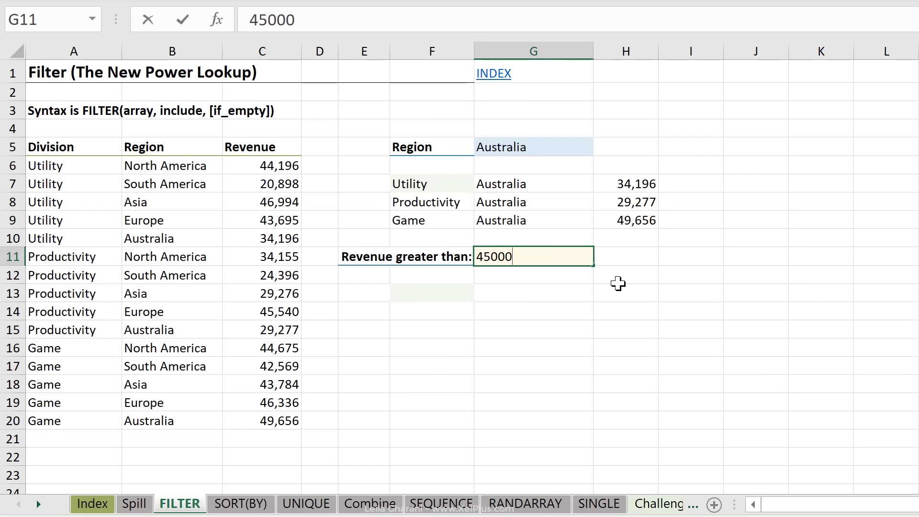
{"action": "key", "text": "Return"}
{"action": "key", "text": "Down"}
{"action": "key", "text": "Left"}
- In F13, enter =FILTER(A6:C20,C6:C20>G11,"Not found") to list rows above the threshold
{"action": "type", "text": "=filter"}
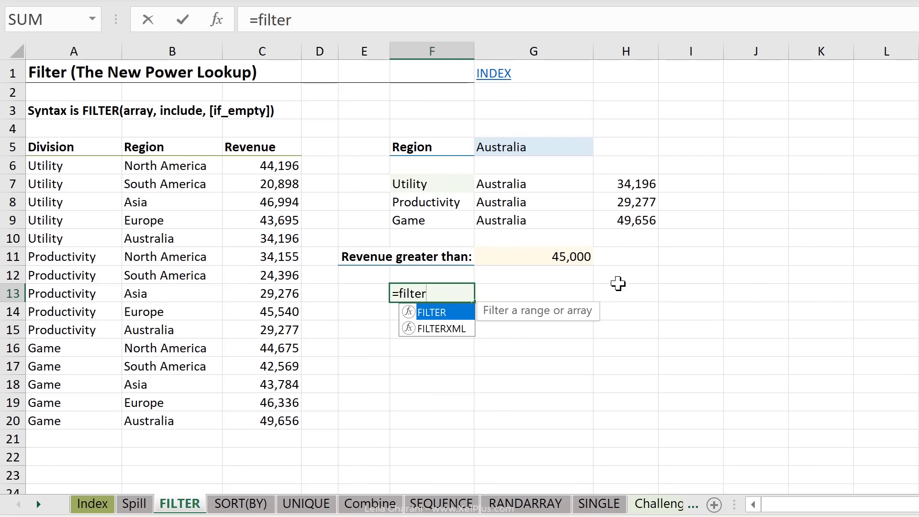
{"action": "type", "text": "("}
{"action": "left_click_drag", "start_coordinate": [77, 163], "coordinate": [263, 421]}
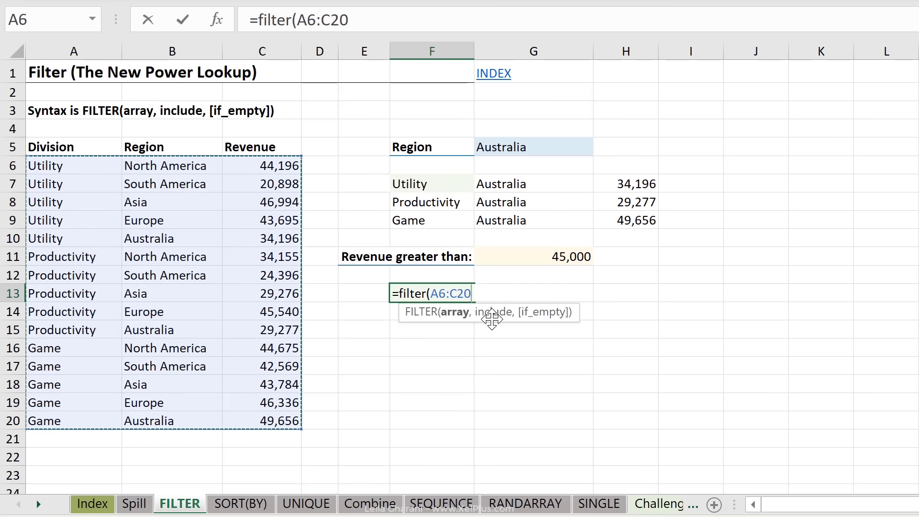
{"action": "type", "text": ","}
{"action": "left_click_drag", "start_coordinate": [268, 167], "coordinate": [282, 418]}
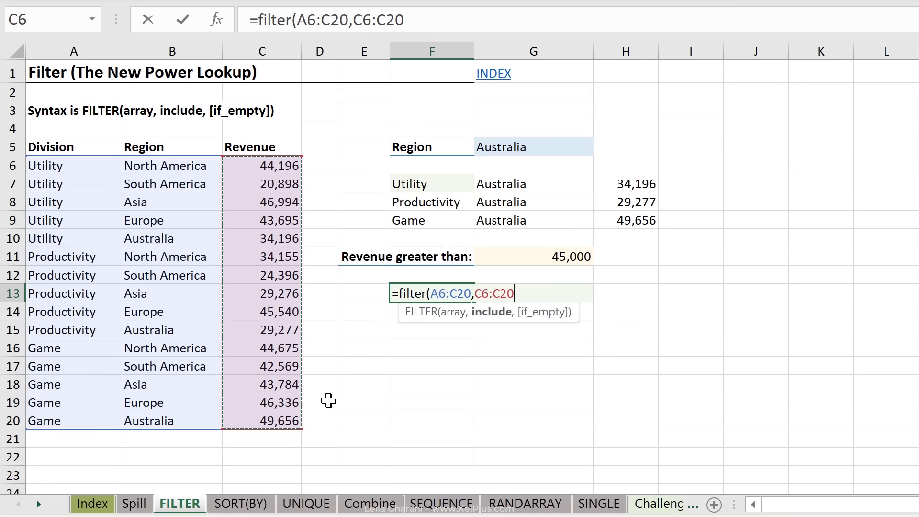
{"action": "type", "text": ">"}
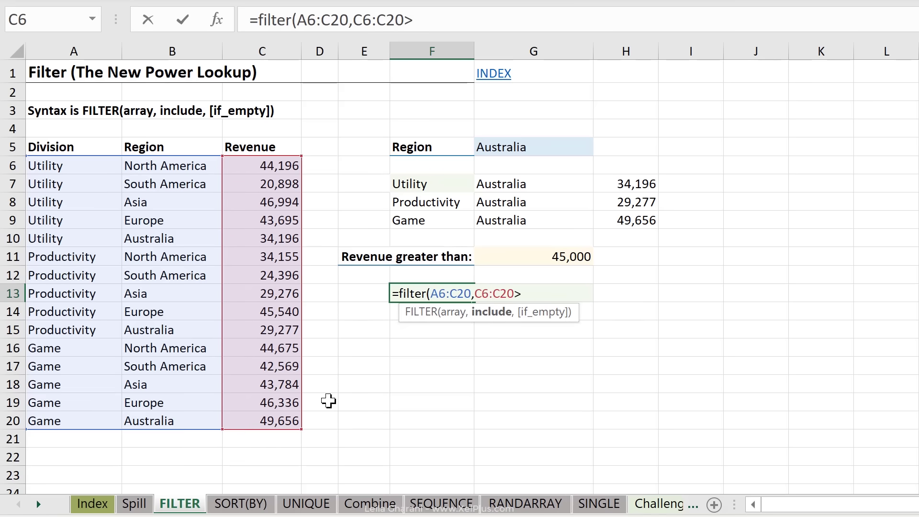
{"action": "left_click", "coordinate": [560, 255]}
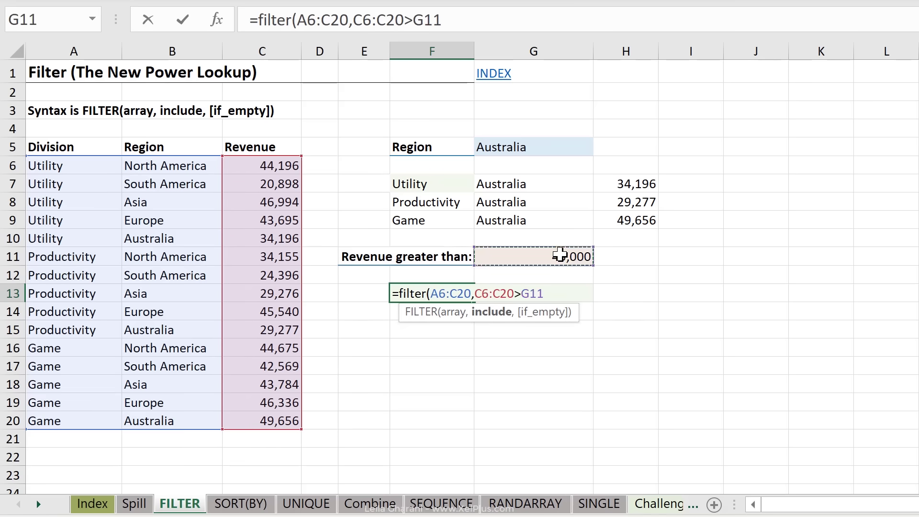
{"action": "type", "text": ",\"N"}
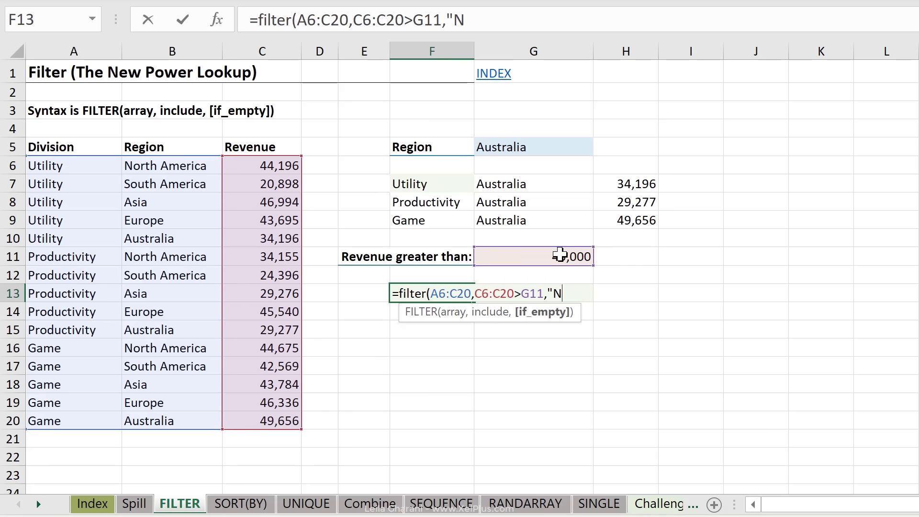
{"action": "type", "text": "ou found"}
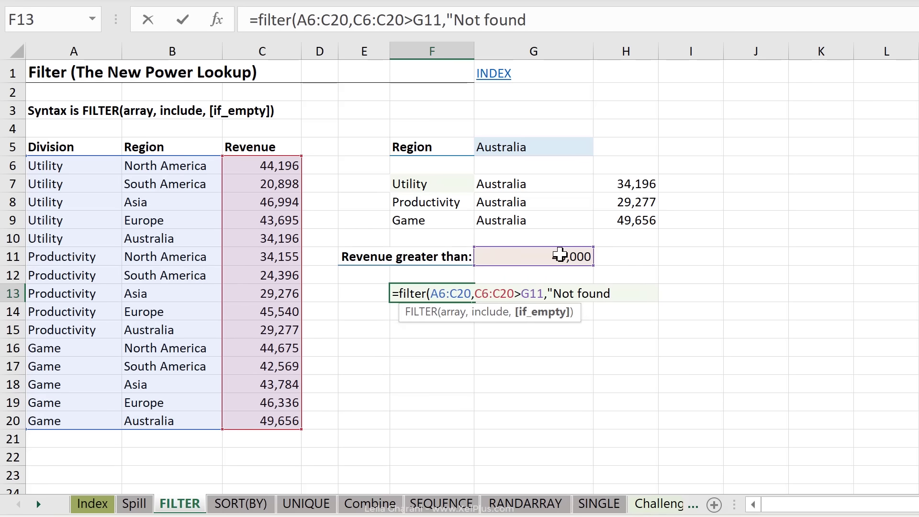
{"action": "key", "text": "Return"}
{"action": "left_click", "coordinate": [646, 294]}
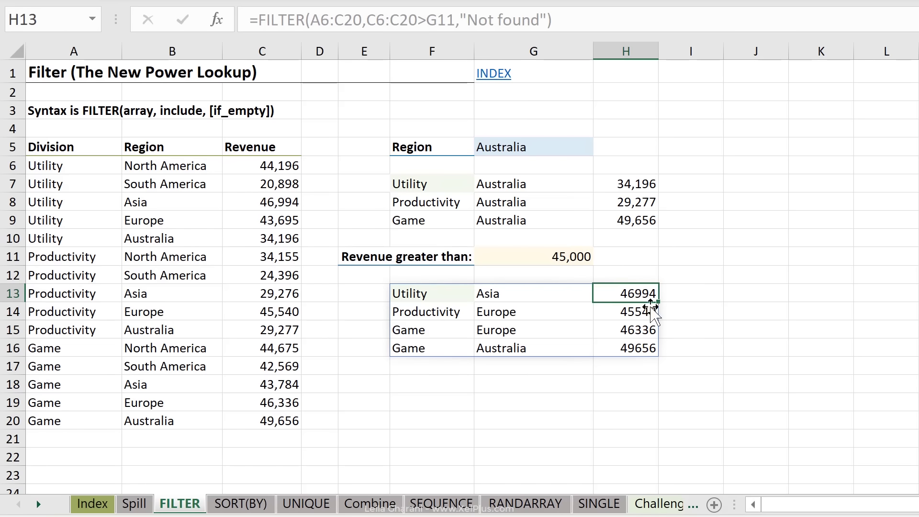
{"action": "left_click", "coordinate": [556, 247]}
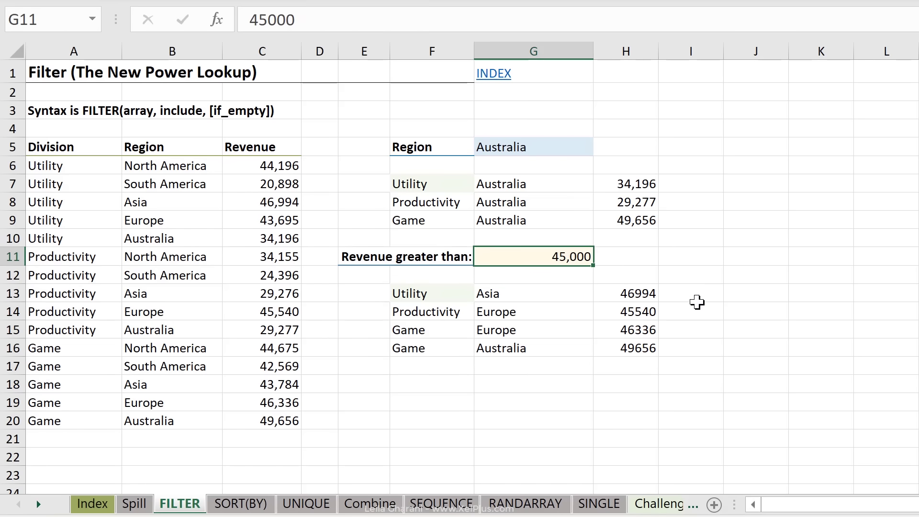
- Try revenue thresholds of 3000 and then 45000 in G11
{"action": "type", "text": "3000"}
{"action": "key", "text": "Return"}
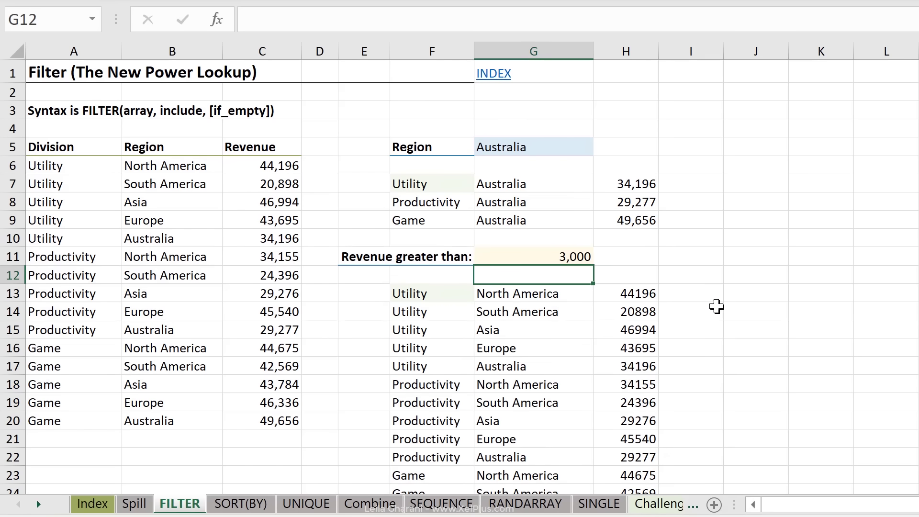
{"action": "scroll", "coordinate": [717, 306], "scroll_direction": "down", "scroll_amount": 4}
{"action": "scroll", "coordinate": [413, 216], "scroll_direction": "up", "scroll_amount": 1}
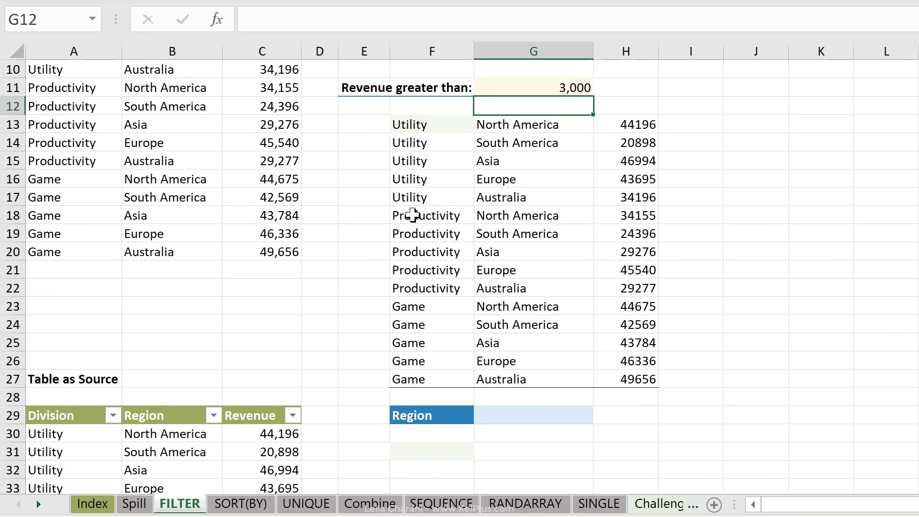
{"action": "key", "text": "Up"}
{"action": "scroll", "coordinate": [742, 158], "scroll_direction": "up", "scroll_amount": 3}
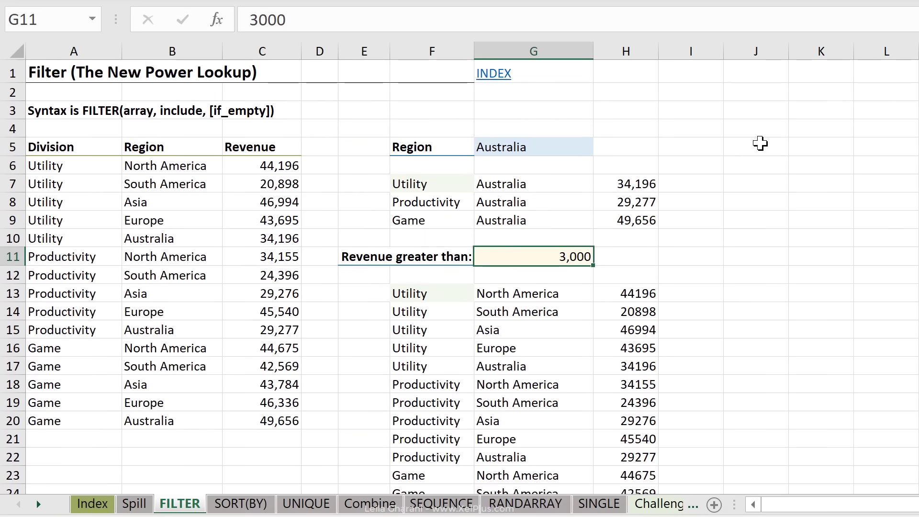
{"action": "type", "text": "45000"}
{"action": "key", "text": "Return"}
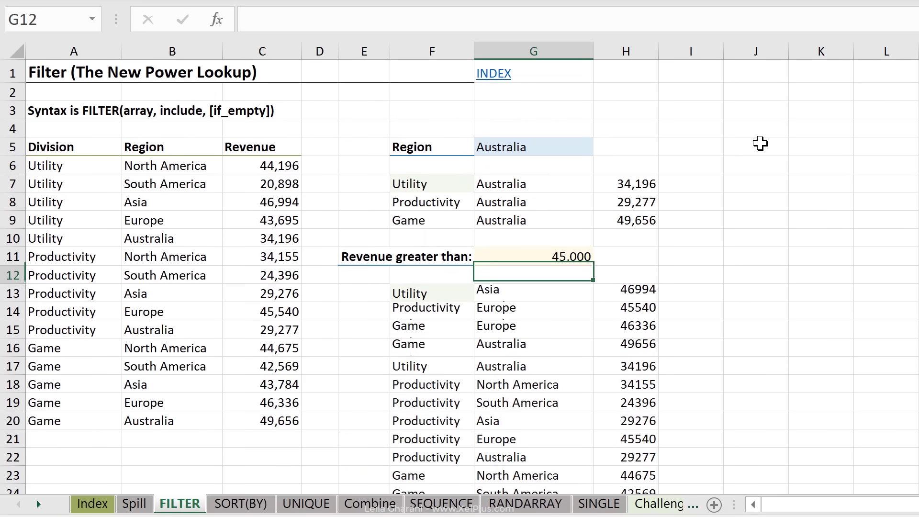
- Type 'note here' in G18 and set the G11 threshold to 0
{"action": "key", "text": "Down"}
{"action": "key", "text": "Down"}
{"action": "key", "text": "Down"}
{"action": "key", "text": "Down"}
{"action": "key", "text": "Down"}
{"action": "key", "text": "Down"}
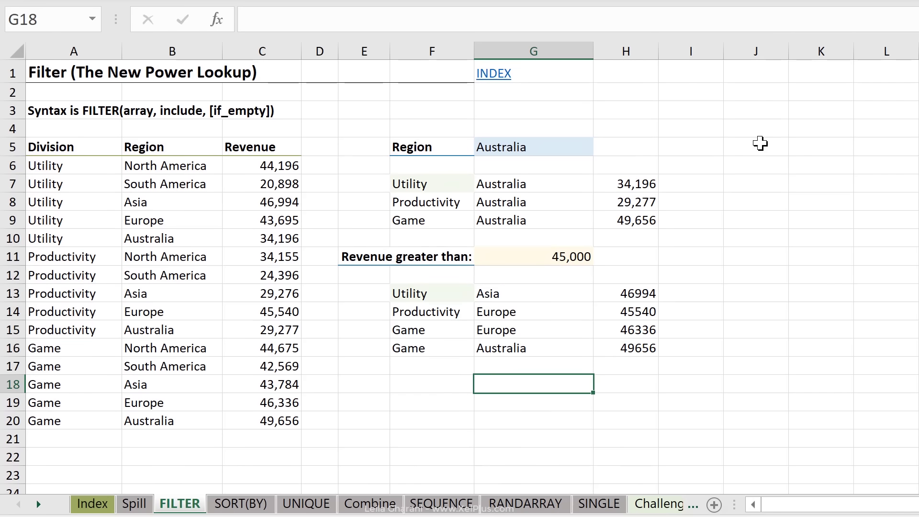
{"action": "type", "text": "note"}
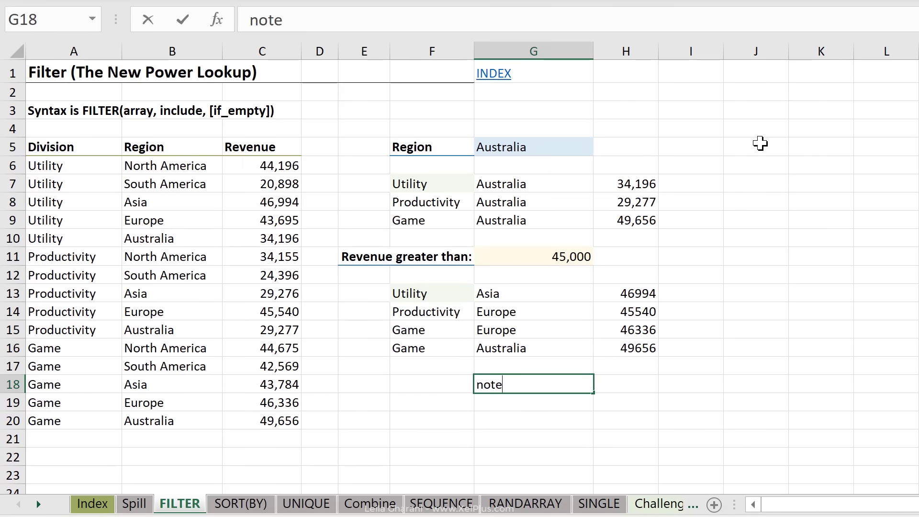
{"action": "type", "text": " here"}
{"action": "key", "text": "Return"}
{"action": "left_click", "coordinate": [584, 261]}
{"action": "type", "text": "0"}
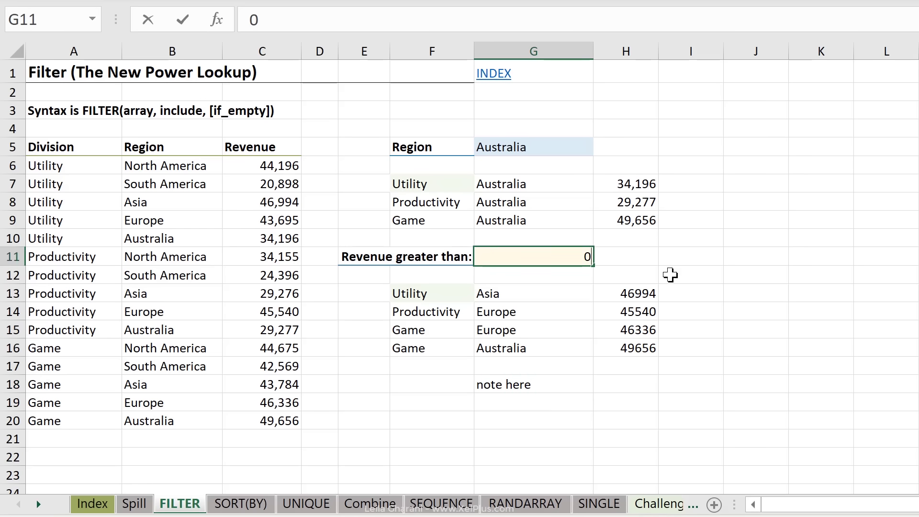
{"action": "key", "text": "Return"}
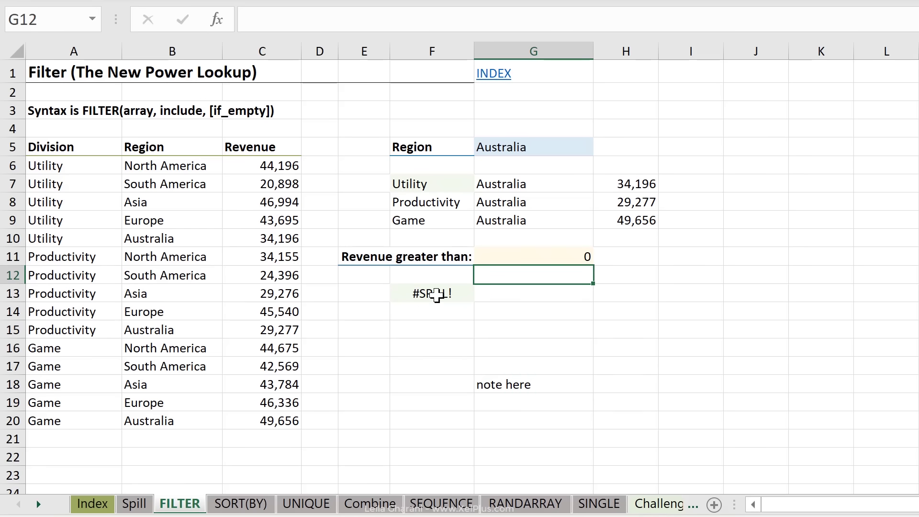
- Delete the note in G18 so F13's results spill all 15 rows
{"action": "left_click", "coordinate": [436, 296]}
{"action": "scroll", "coordinate": [562, 311], "scroll_direction": "down", "scroll_amount": 4}
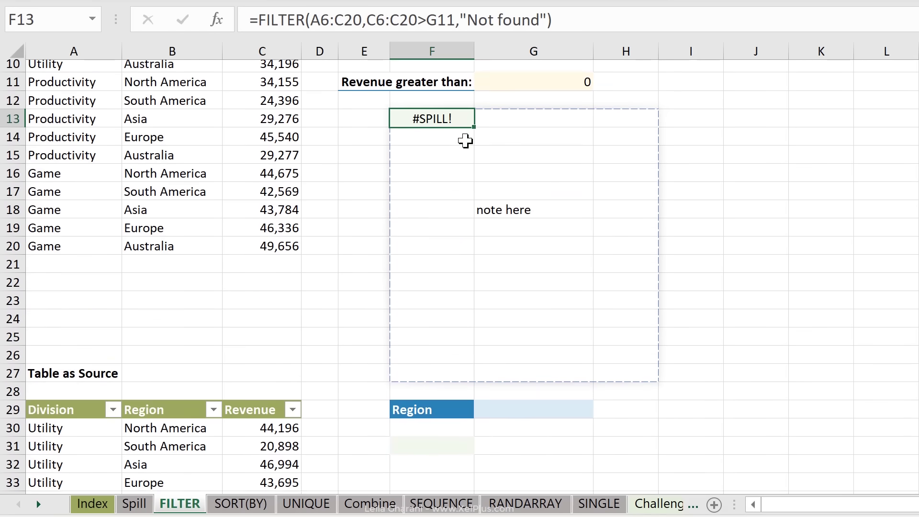
{"action": "scroll", "coordinate": [467, 140], "scroll_direction": "up", "scroll_amount": 1}
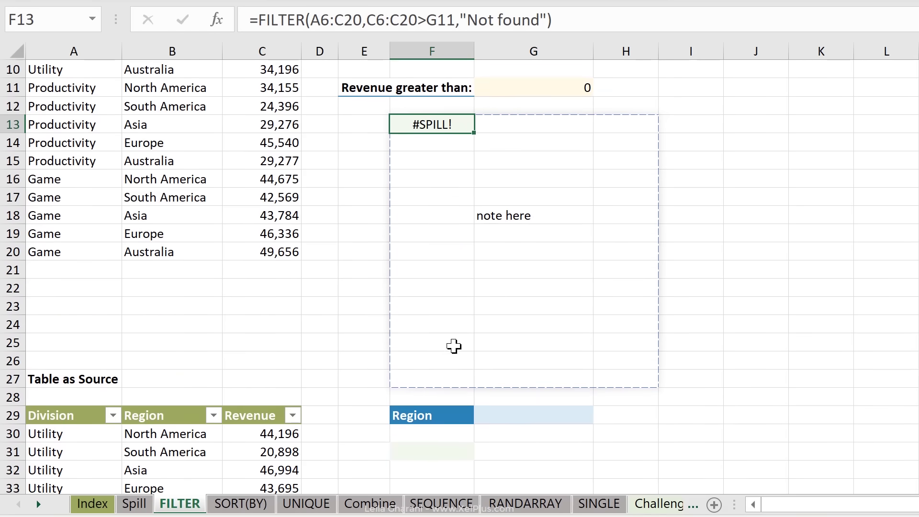
{"action": "left_click", "coordinate": [540, 209]}
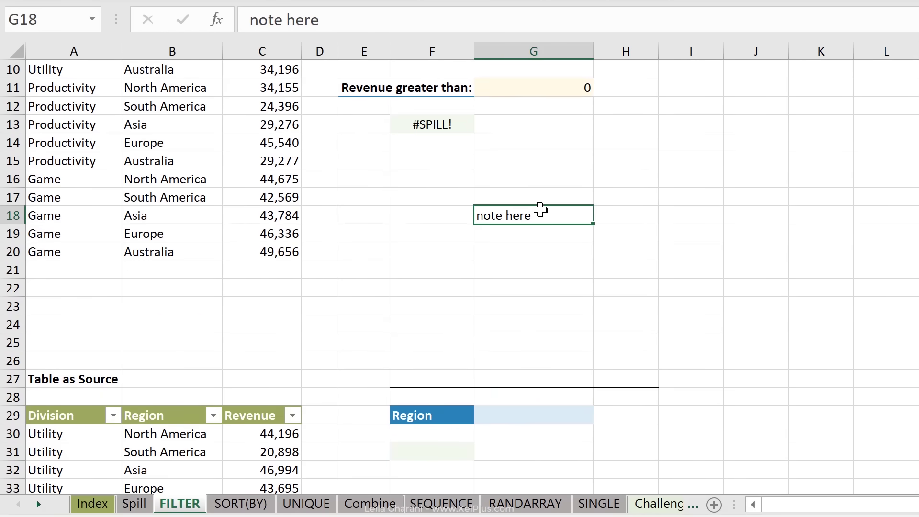
{"action": "key", "text": "Delete"}
{"action": "left_click", "coordinate": [640, 231]}
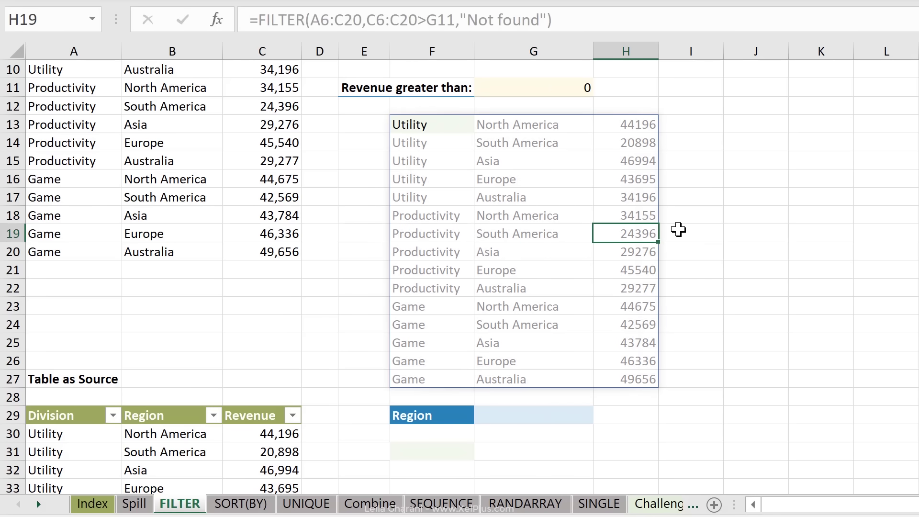
{"action": "left_click", "coordinate": [546, 89]}
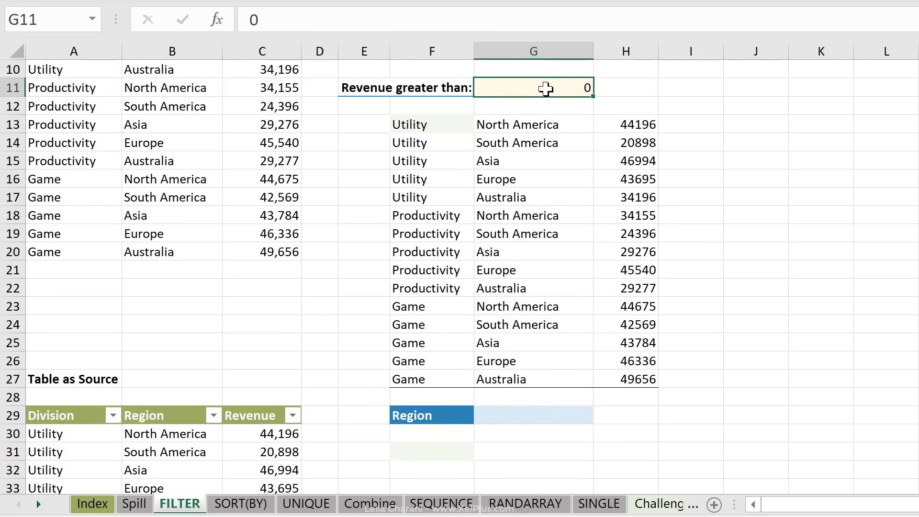
{"action": "scroll", "coordinate": [632, 94], "scroll_direction": "down", "scroll_amount": 5}
{"action": "left_click", "coordinate": [210, 254]}
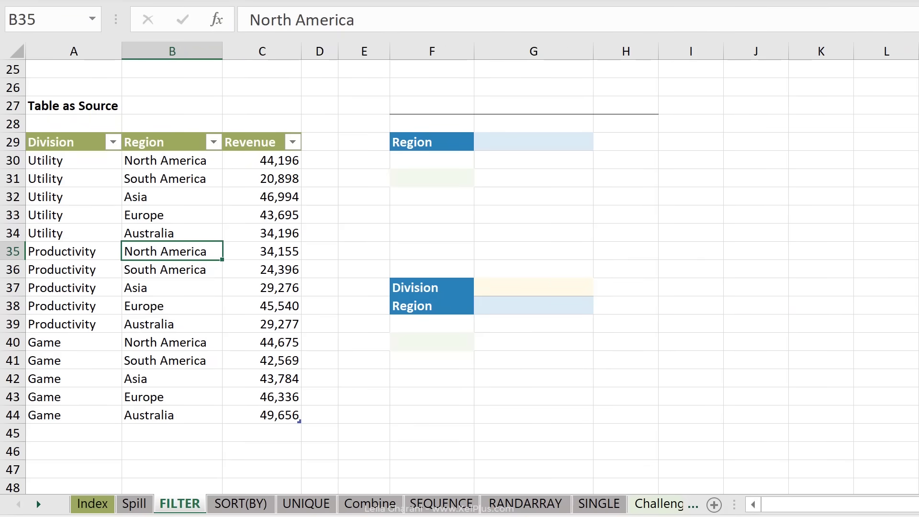
- Copy Australia from G5 into the table-source Region cell G29
{"action": "left_click", "coordinate": [534, 160]}
{"action": "scroll", "coordinate": [459, 277], "scroll_direction": "up", "scroll_amount": 8}
{"action": "left_click", "coordinate": [534, 147]}
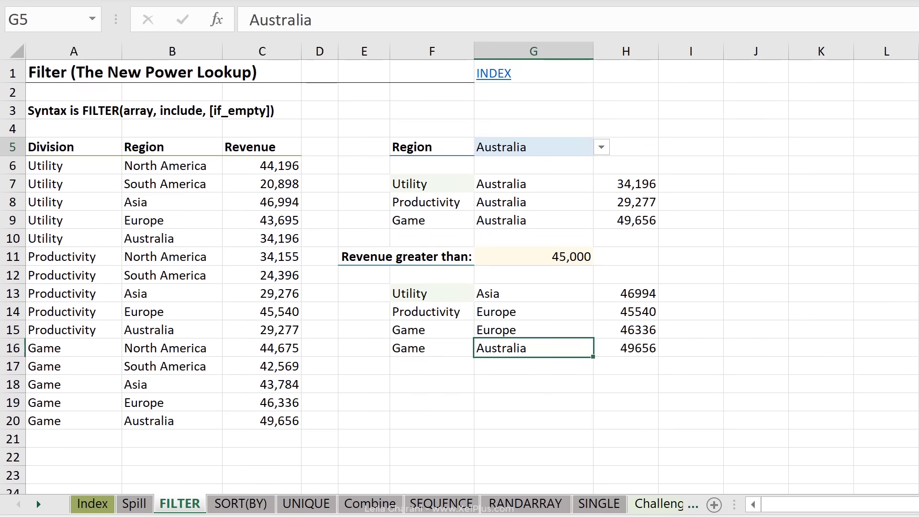
{"action": "key", "text": "ctrl+c"}
{"action": "scroll", "coordinate": [540, 158], "scroll_direction": "down", "scroll_amount": 6}
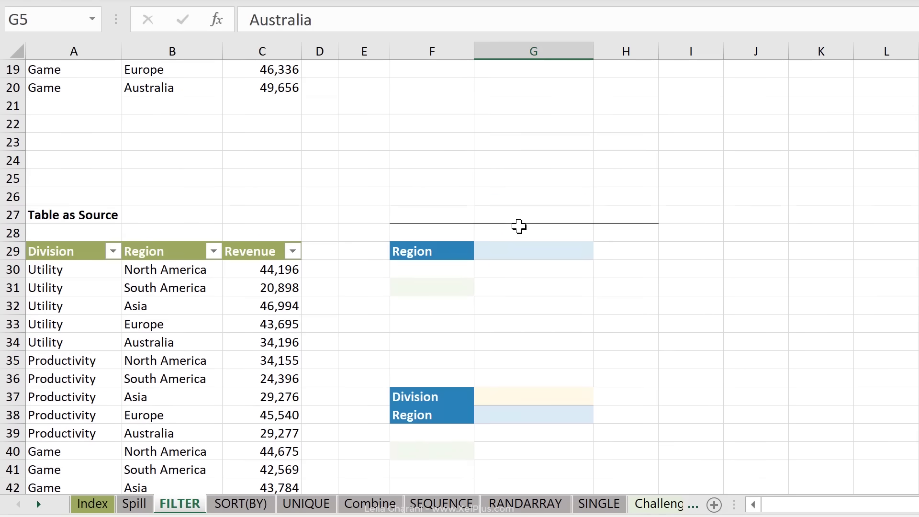
{"action": "left_click", "coordinate": [513, 252]}
{"action": "key", "text": "ctrl+v"}
- Show the source table's Table Design settings with its name TableDiv2
{"action": "left_click", "coordinate": [431, 287]}
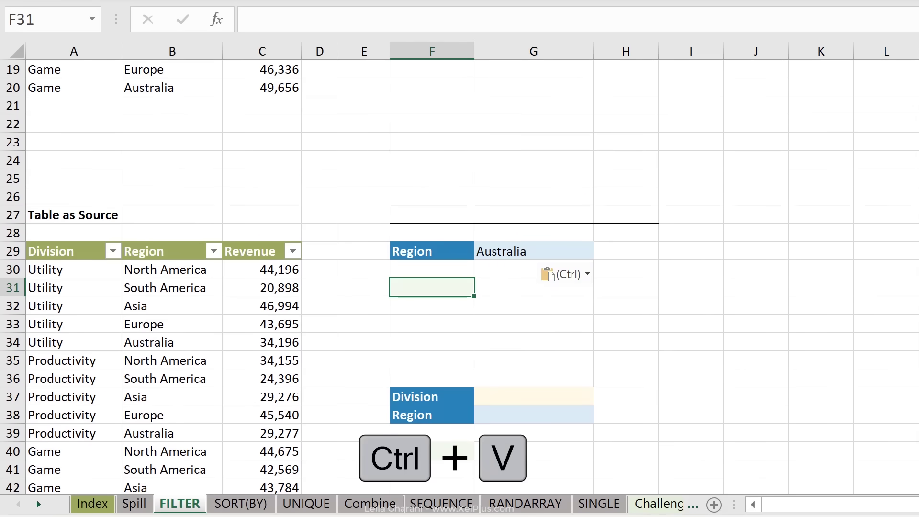
{"action": "scroll", "coordinate": [460, 276], "scroll_direction": "down", "scroll_amount": 2}
{"action": "left_click", "coordinate": [172, 178]}
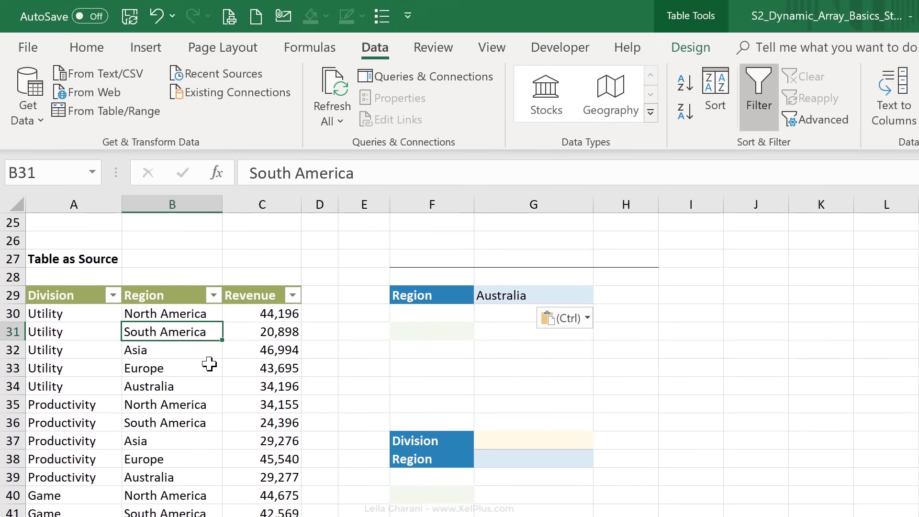
{"action": "left_click", "coordinate": [678, 55]}
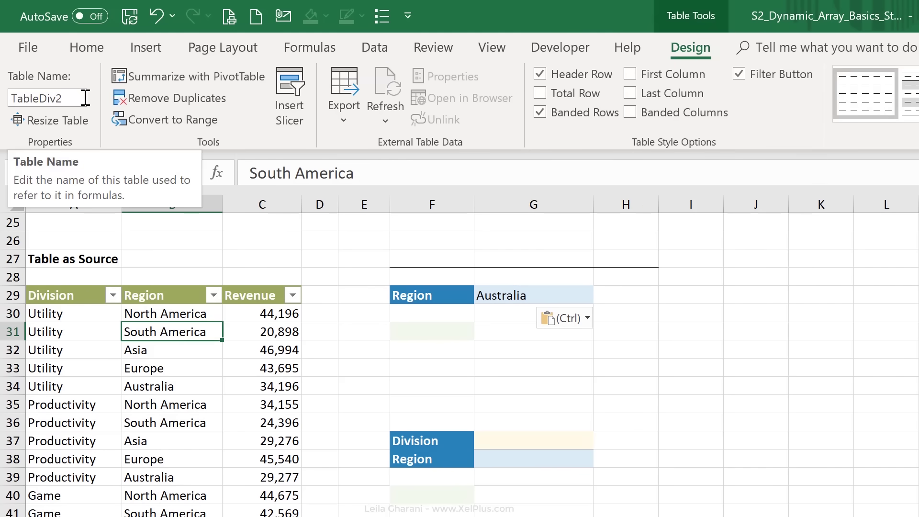
- Enter =FILTER(TableDiv2,TableDiv2[Region]=G29,"not found") in F31, spilling the three Australia rows
{"action": "left_click", "coordinate": [452, 333]}
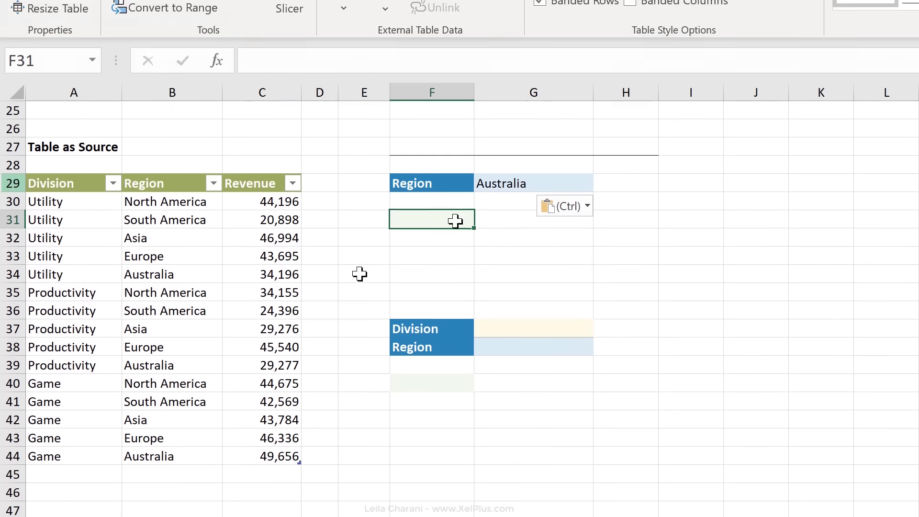
{"action": "type", "text": "=filter("}
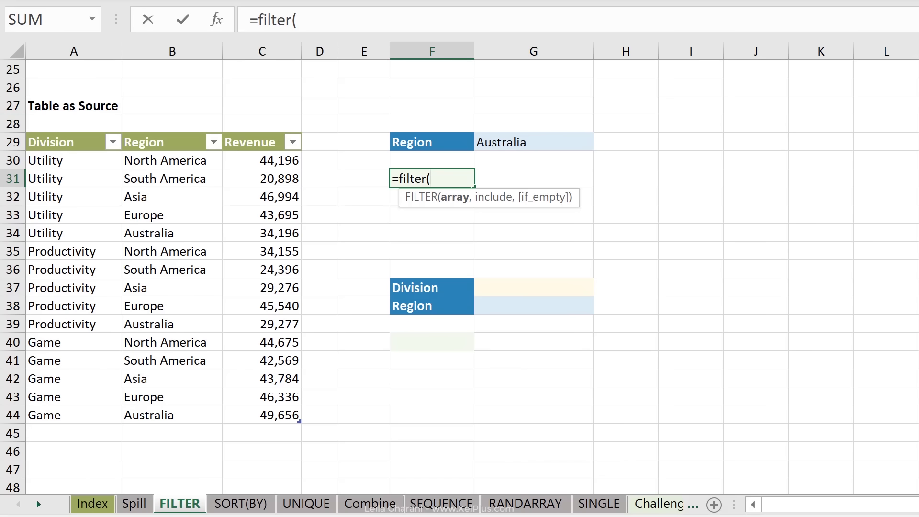
{"action": "left_click", "coordinate": [29, 139]}
{"action": "type", "text": ","}
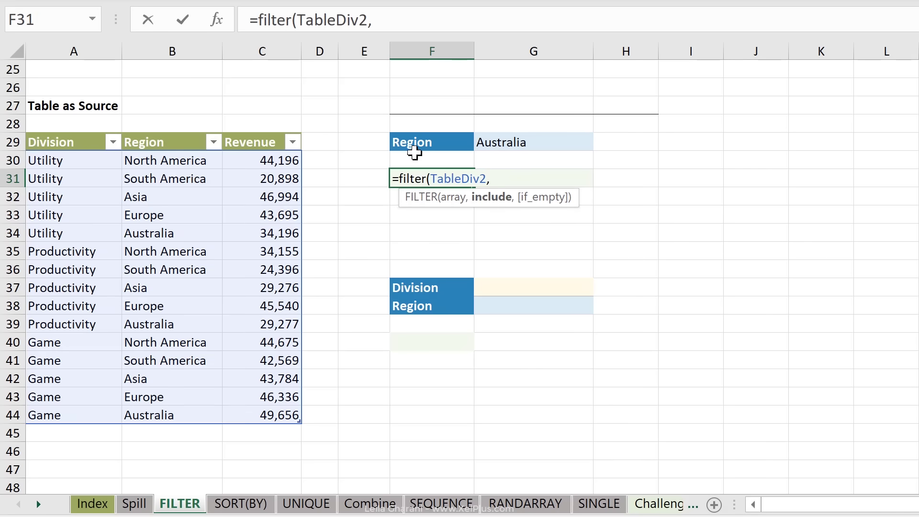
{"action": "left_click", "coordinate": [158, 129]}
{"action": "type", "text": "="}
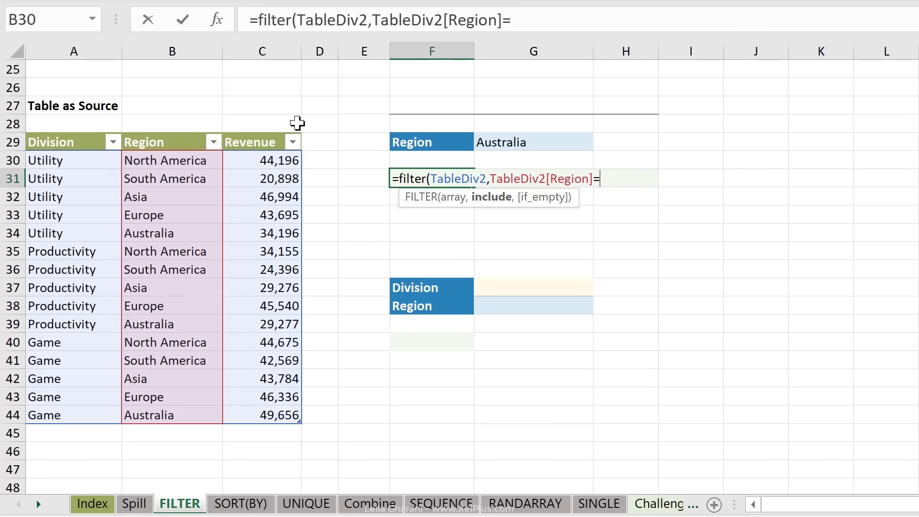
{"action": "left_click", "coordinate": [500, 140]}
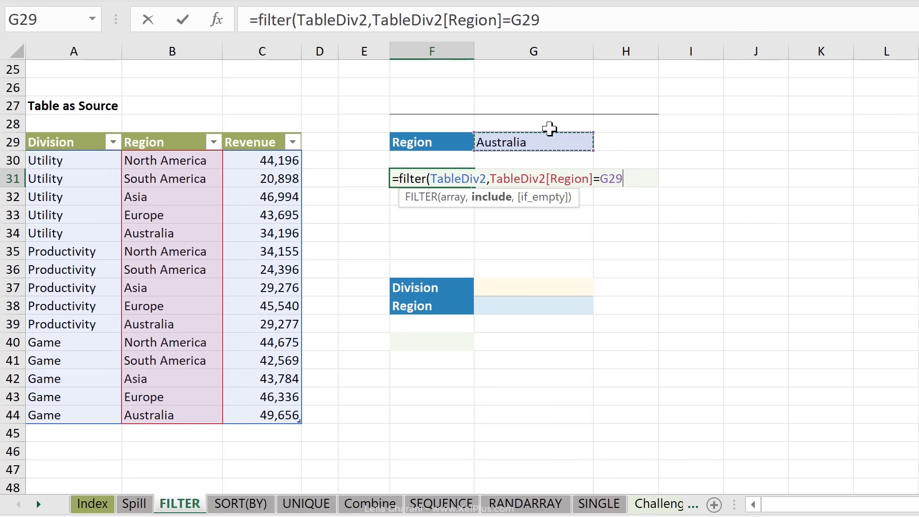
{"action": "type", "text": ",\"not "}
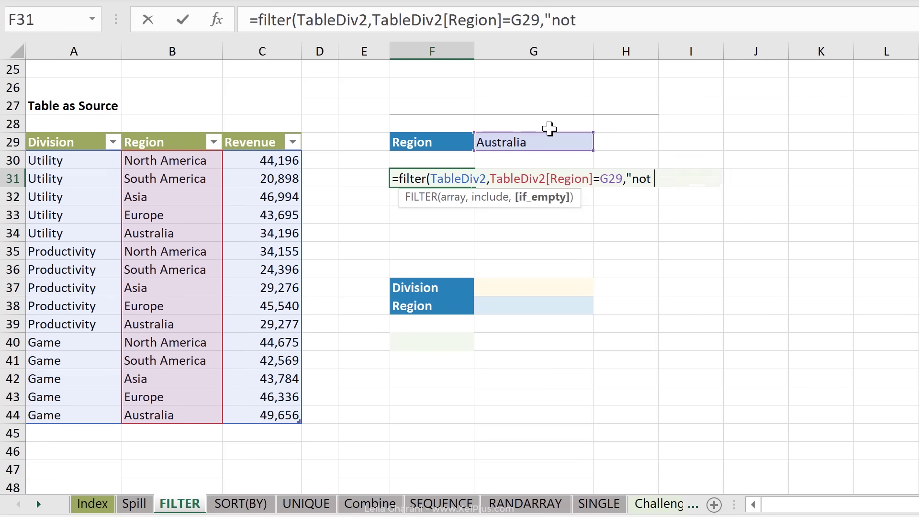
{"action": "type", "text": "found\")"}
{"action": "key", "text": "Return"}
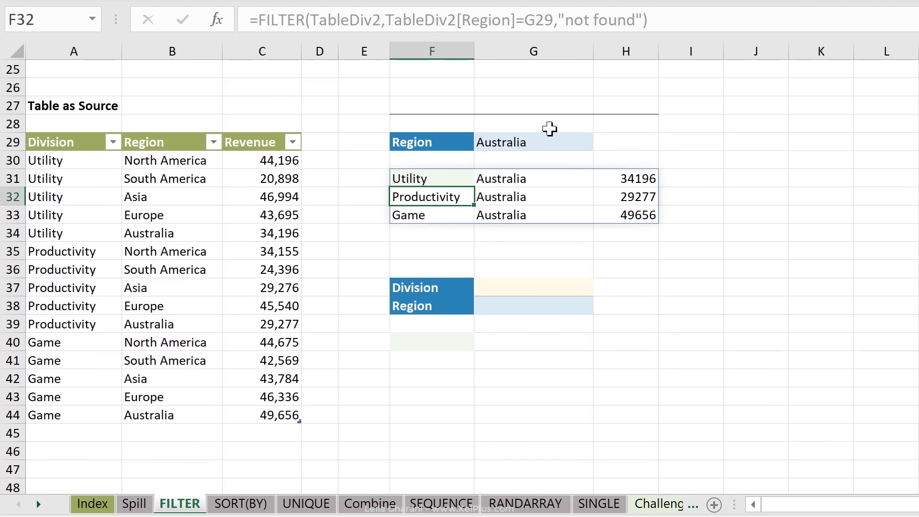
- Switch the G29 region drop-down to Asia
{"action": "left_click", "coordinate": [532, 139]}
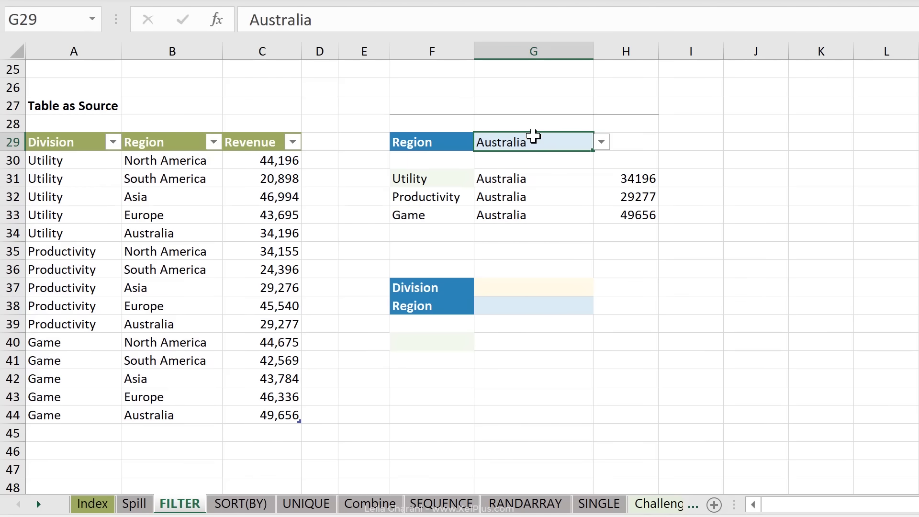
{"action": "left_click", "coordinate": [601, 142]}
{"action": "left_click", "coordinate": [564, 188]}
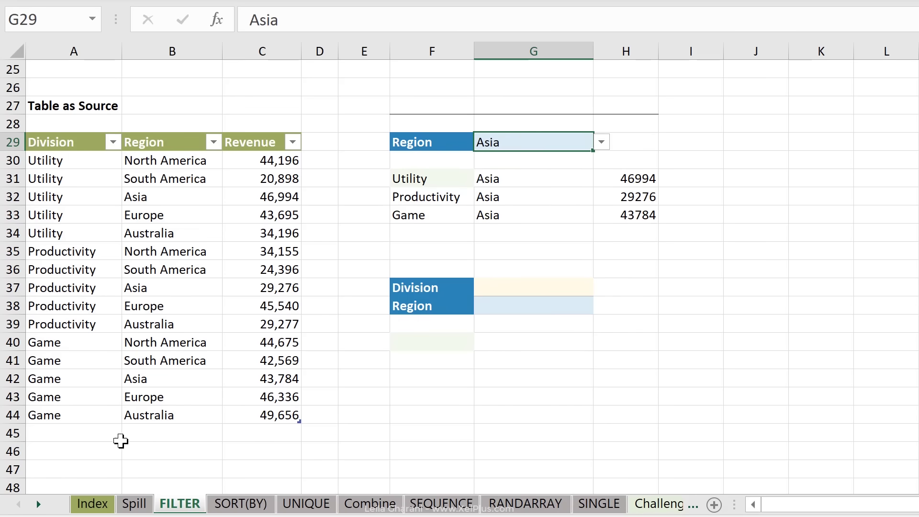
- Add a Health / Asia / 10,000 row below TableDiv2 and check the FILTER results
{"action": "left_click", "coordinate": [88, 430]}
{"action": "scroll", "coordinate": [89, 430], "scroll_direction": "down", "scroll_amount": 1}
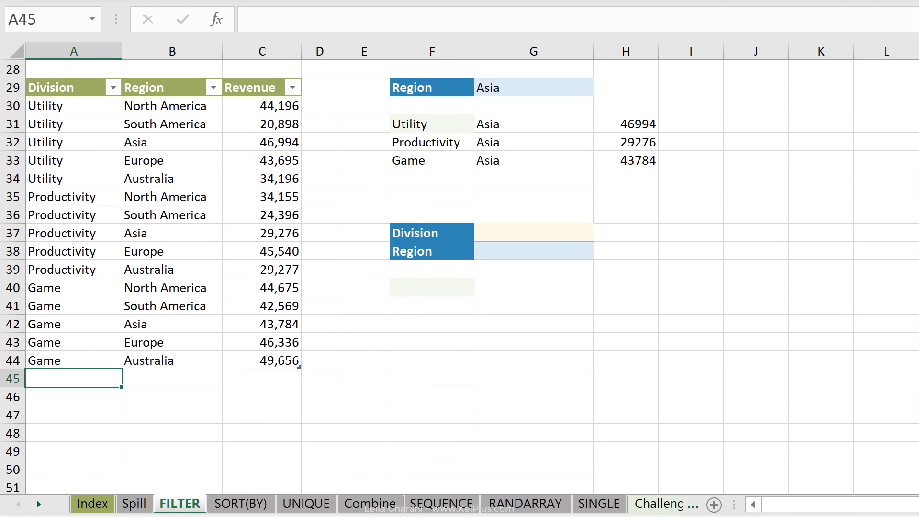
{"action": "type", "text": "Health"}
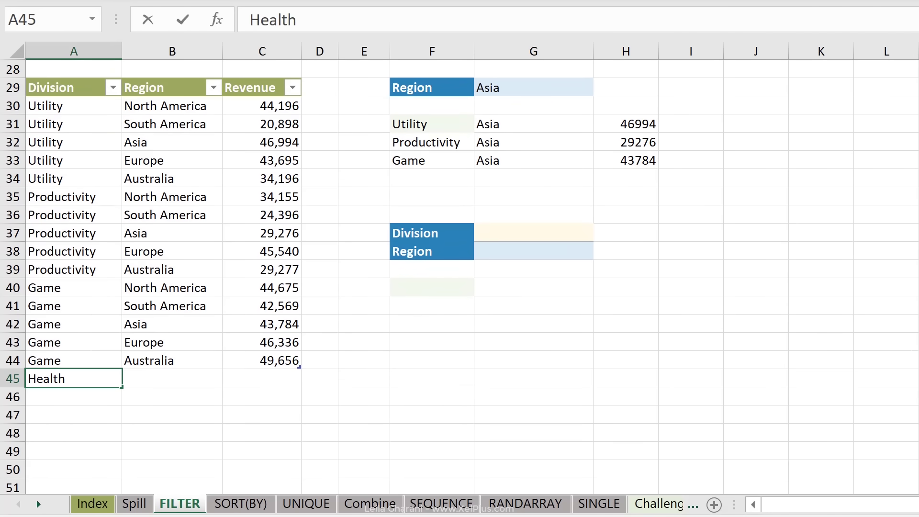
{"action": "key", "text": "Tab"}
{"action": "type", "text": "Asia"}
{"action": "key", "text": "Tab"}
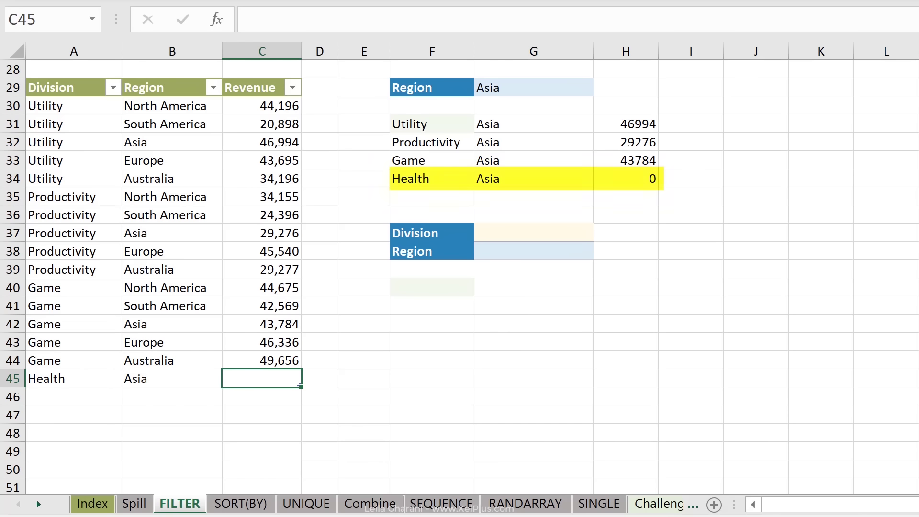
{"action": "type", "text": "10,000"}
{"action": "key", "text": "Return"}
{"action": "left_click", "coordinate": [431, 178]}
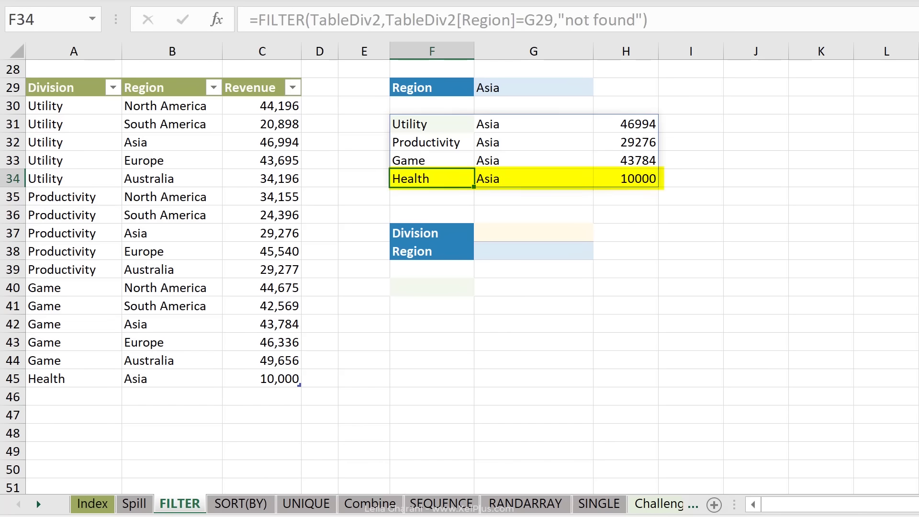
- Enter Game in G37 and copy the Asia region from G29 into G38
{"action": "left_click", "coordinate": [534, 233]}
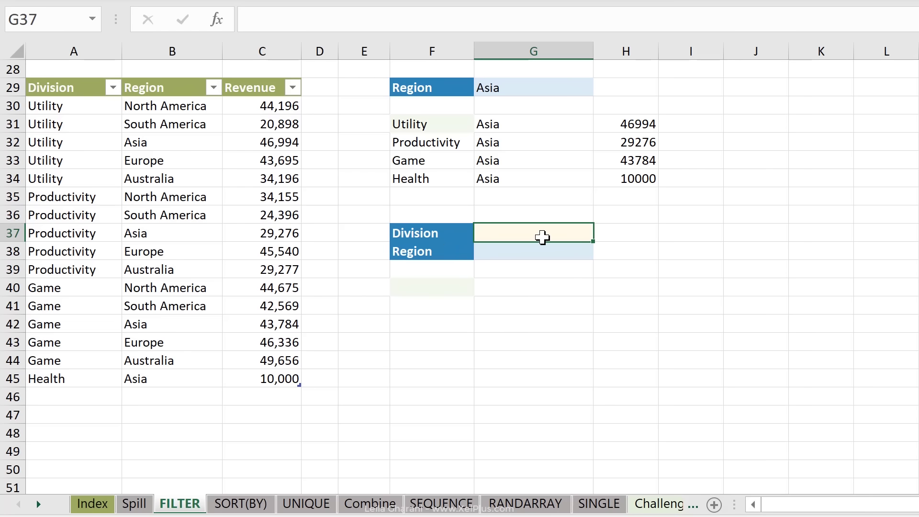
{"action": "type", "text": "Game"}
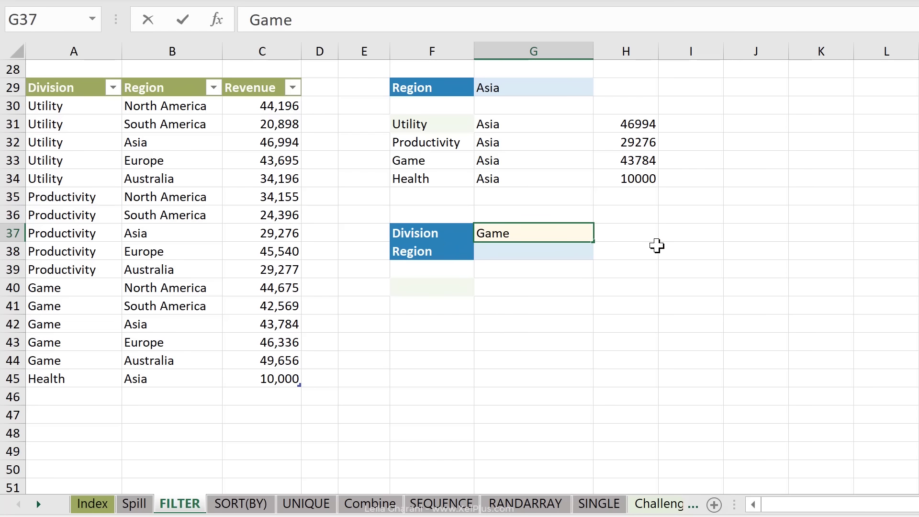
{"action": "key", "text": "Return"}
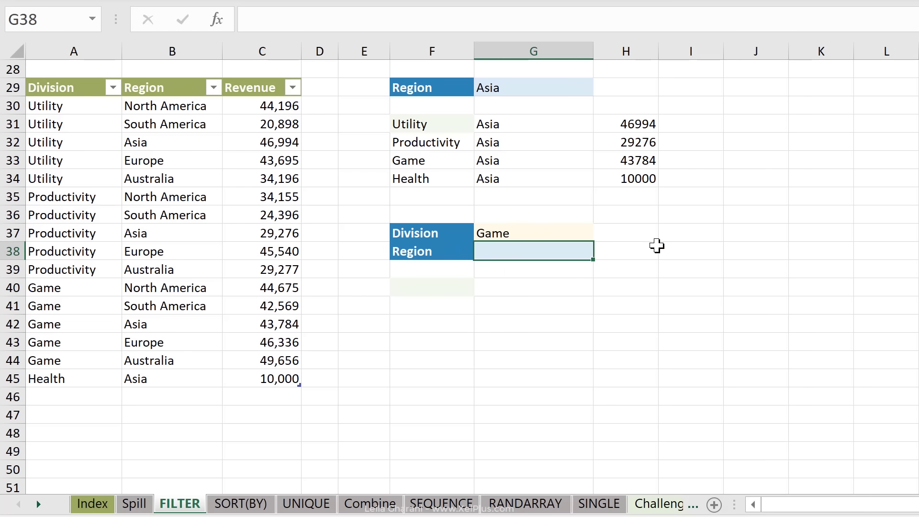
{"action": "left_click", "coordinate": [527, 90]}
{"action": "key", "text": "ctrl+c"}
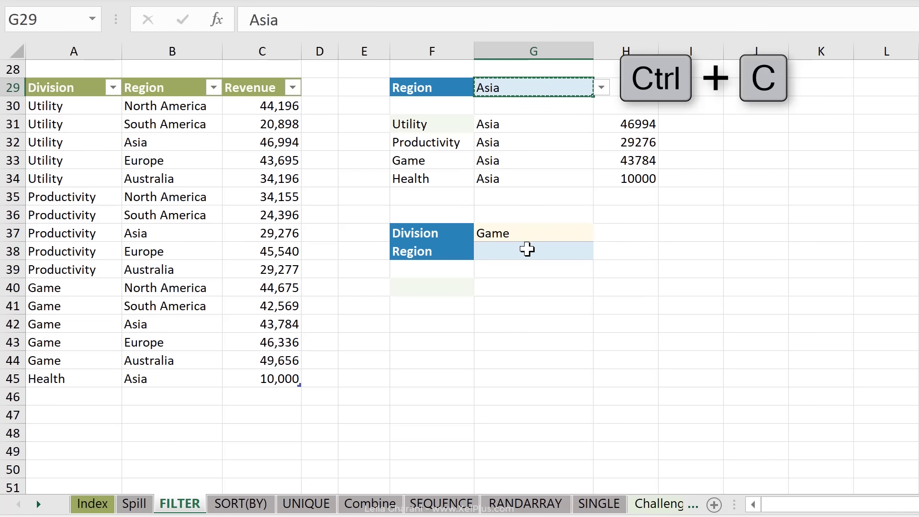
{"action": "left_click", "coordinate": [528, 255]}
{"action": "key", "text": "ctrl+v"}
{"action": "key", "text": "Escape"}
{"action": "key", "text": "Down"}
{"action": "key", "text": "Down"}
{"action": "key", "text": "Left"}
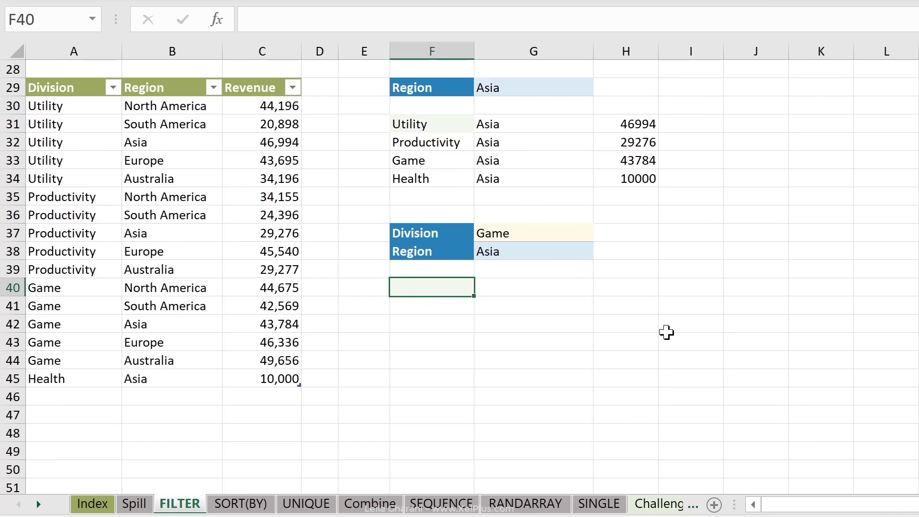
- In F40 enter =FILTER(TableDiv2,(TableDiv2[Division]=G37)*(TableDiv2[Region]=G38),"not found")
{"action": "type", "text": "=filter("}
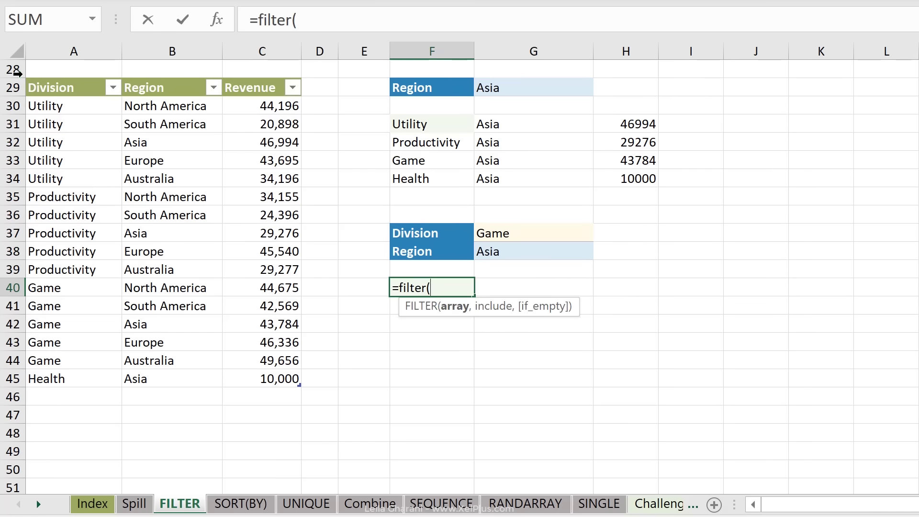
{"action": "left_click", "coordinate": [29, 76]}
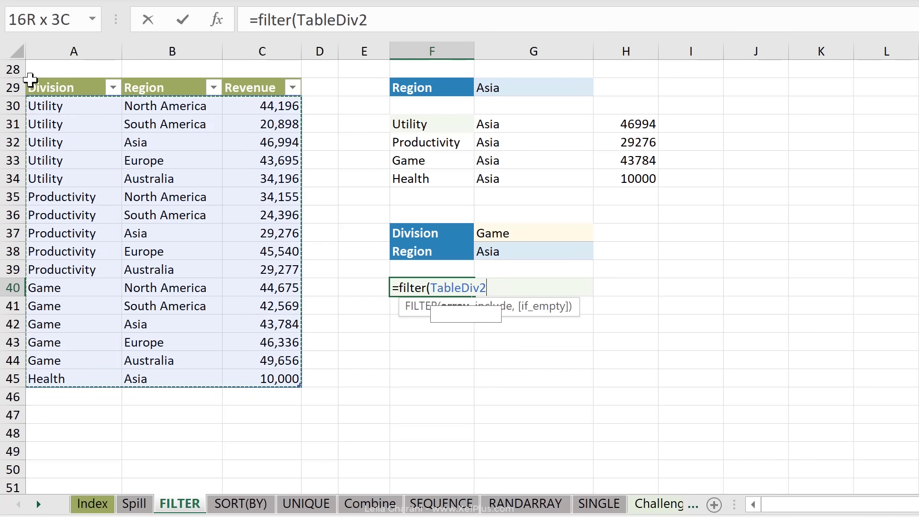
{"action": "type", "text": ","}
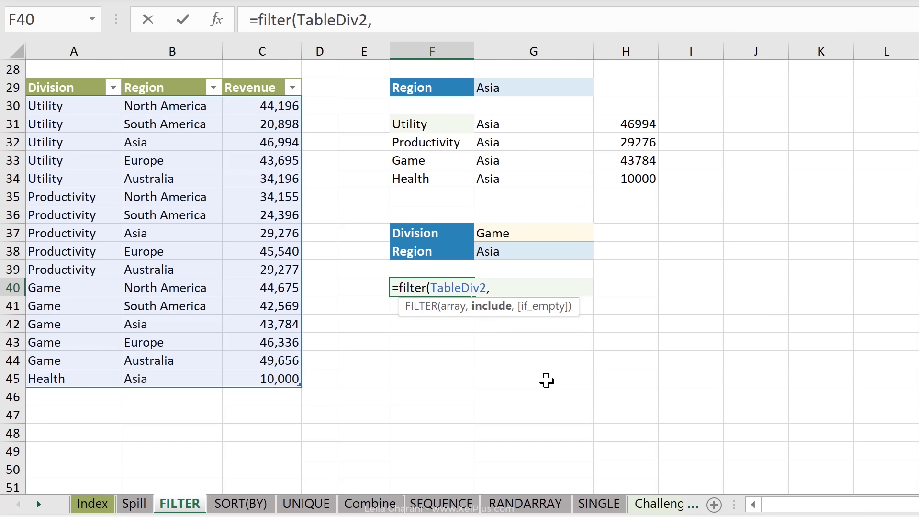
{"action": "type", "text": "("}
{"action": "left_click", "coordinate": [71, 75]}
{"action": "type", "text": "="}
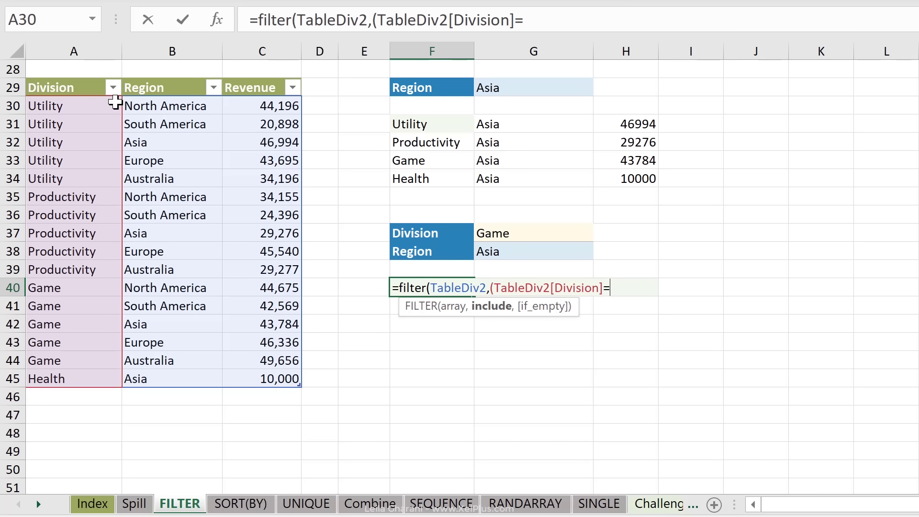
{"action": "left_click", "coordinate": [502, 233]}
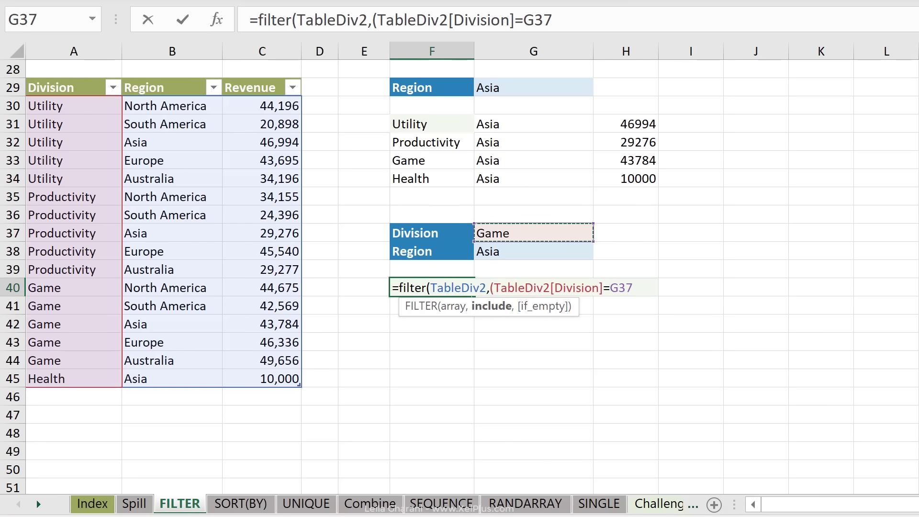
{"action": "type", "text": ")"}
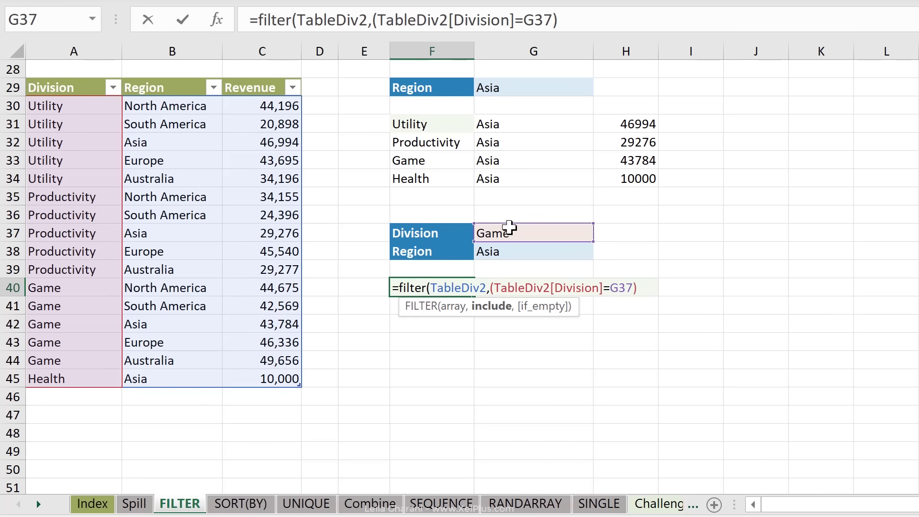
{"action": "type", "text": "*("}
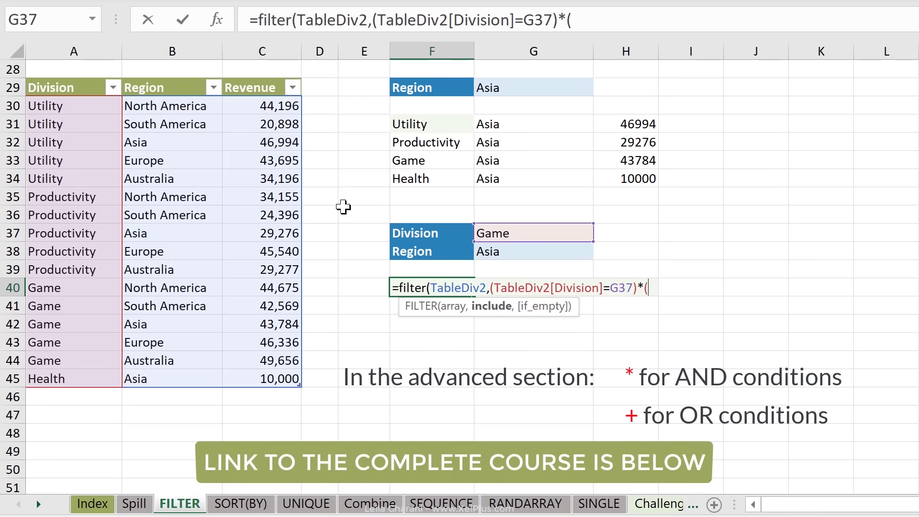
{"action": "left_click", "coordinate": [188, 77]}
{"action": "type", "text": "="}
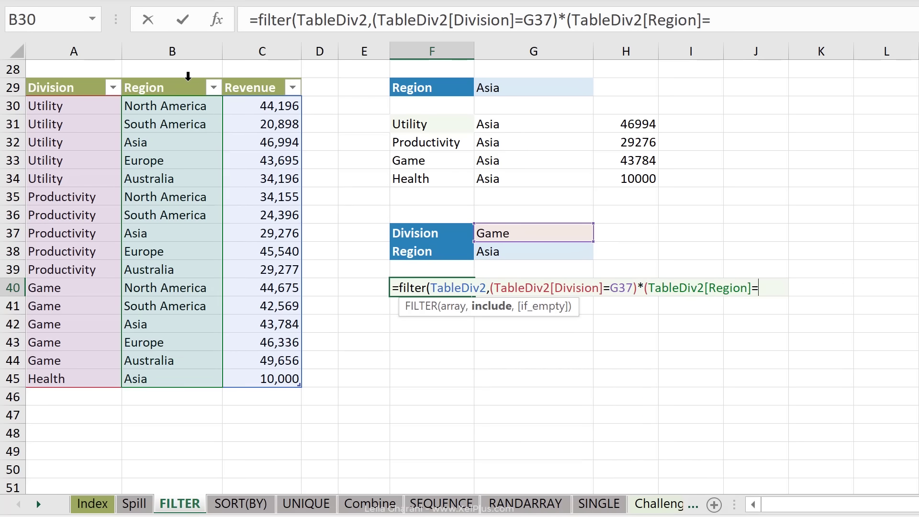
{"action": "left_click", "coordinate": [500, 249]}
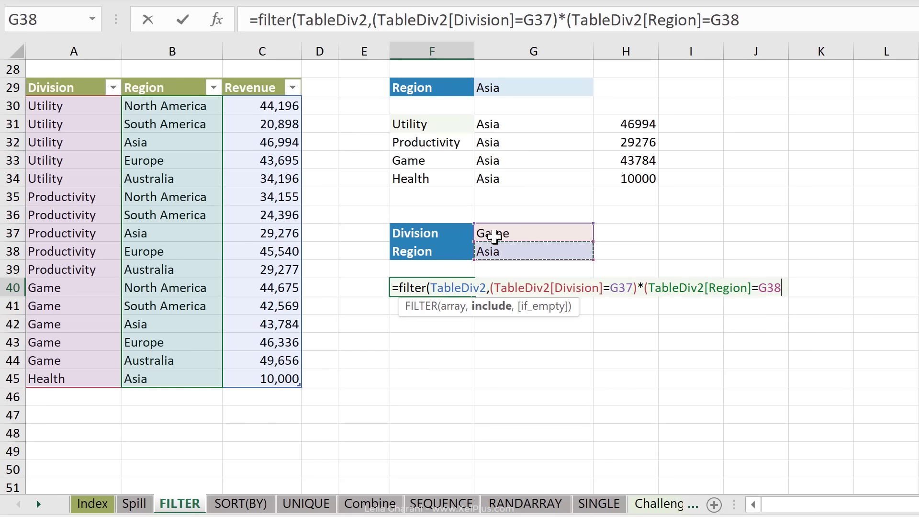
{"action": "type", "text": ")"}
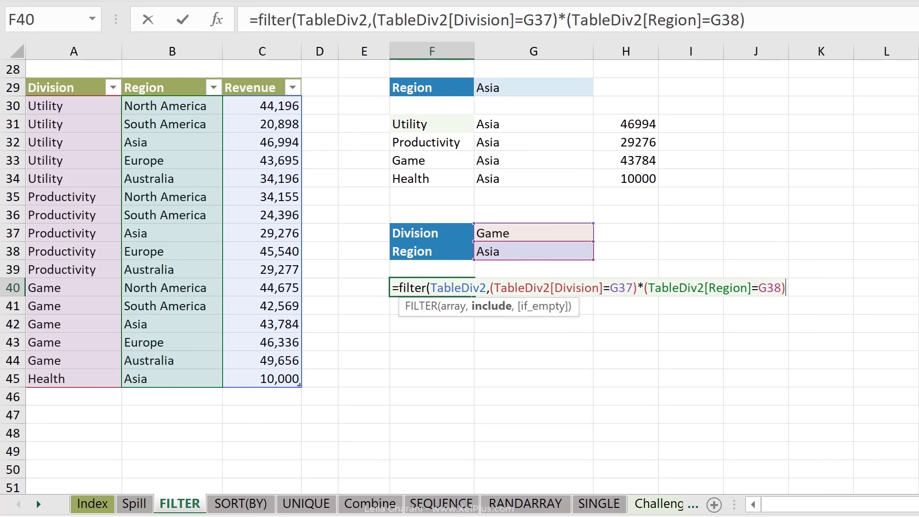
{"action": "type", "text": ",\""}
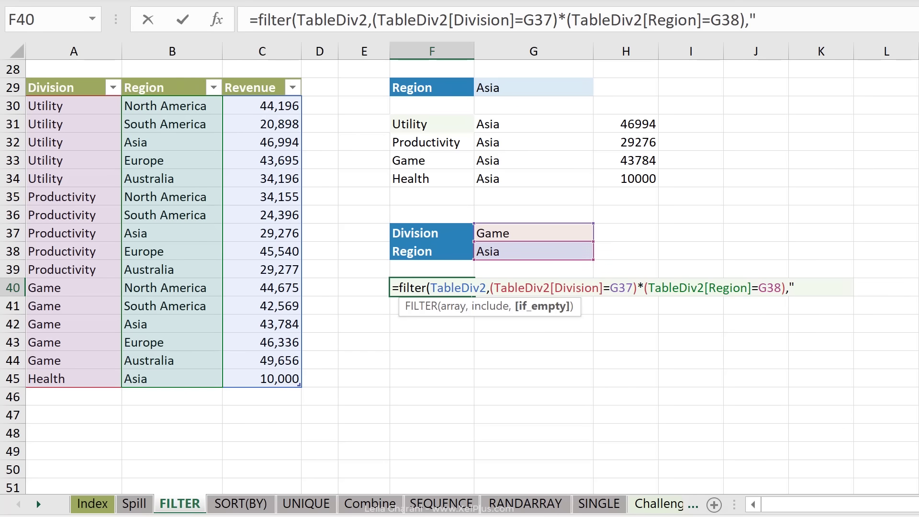
{"action": "type", "text": "not found\")"}
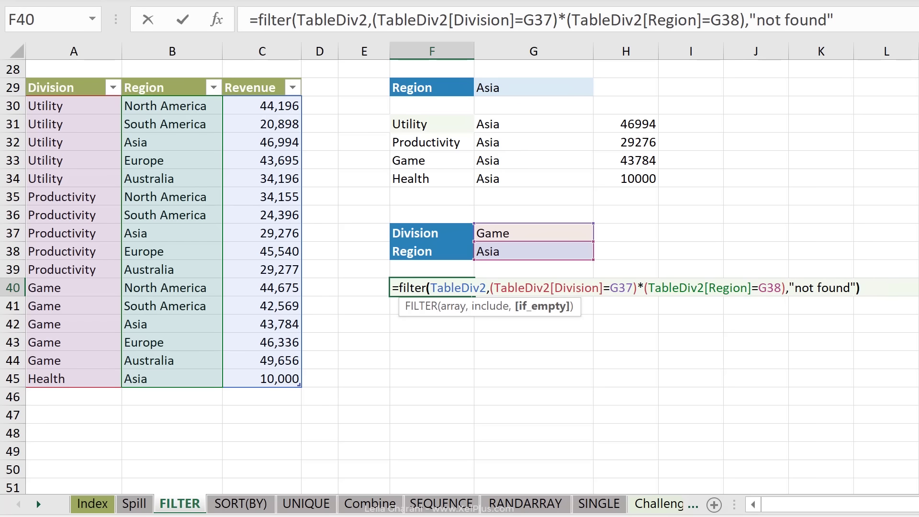
{"action": "key", "text": "Return"}
{"action": "left_click", "coordinate": [534, 287]}
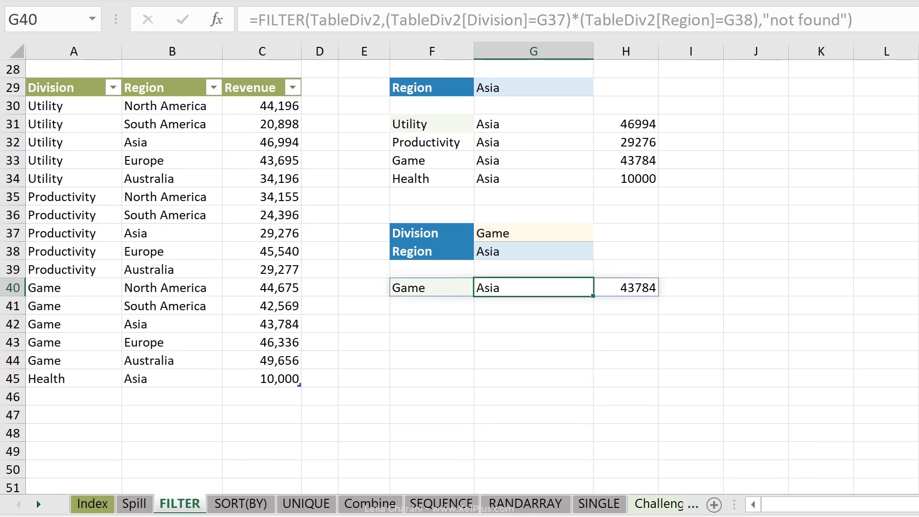
- Choose Europe as the G38 region criterion, returning 46336
{"action": "left_click", "coordinate": [537, 252]}
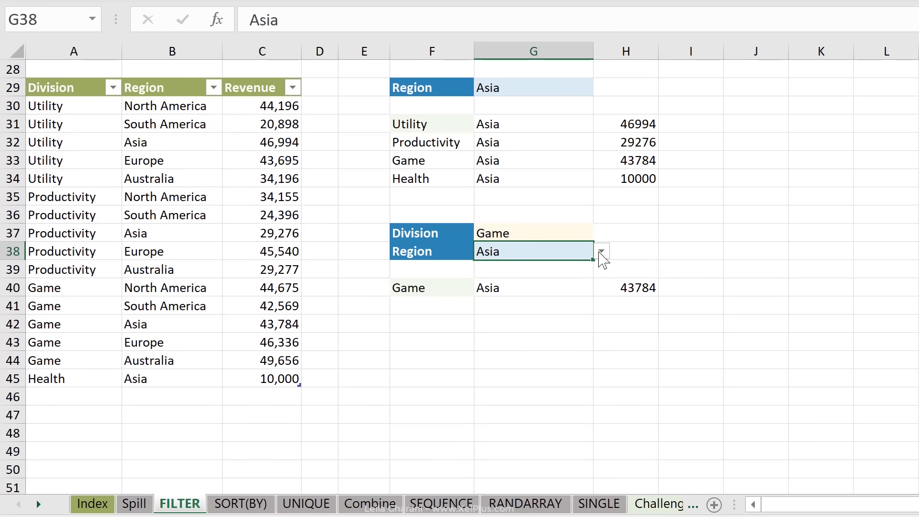
{"action": "left_click", "coordinate": [601, 252]}
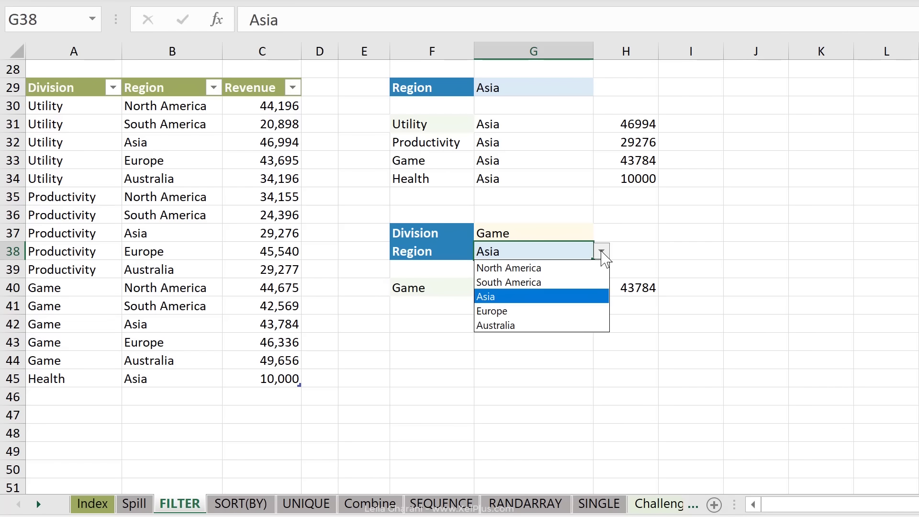
{"action": "left_click", "coordinate": [526, 311]}
- Change the G37 division to Health so F40 shows 'not found'
{"action": "key", "text": "Up"}
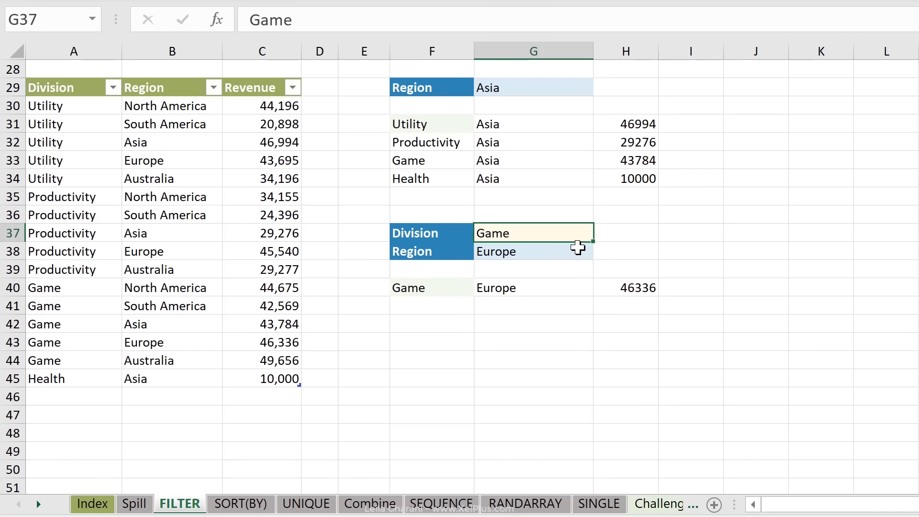
{"action": "type", "text": "Health"}
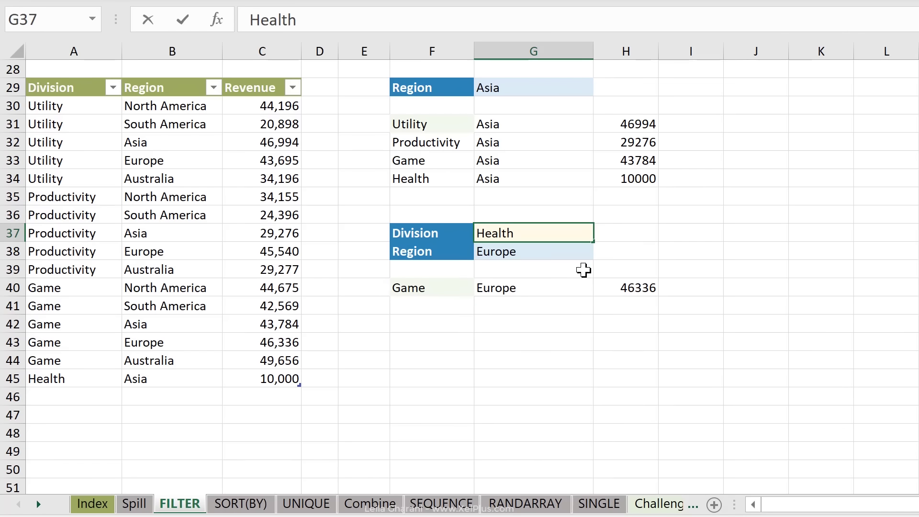
{"action": "key", "text": "Return"}
{"action": "key", "text": "Left"}
{"action": "key", "text": "Down"}
{"action": "key", "text": "Down"}
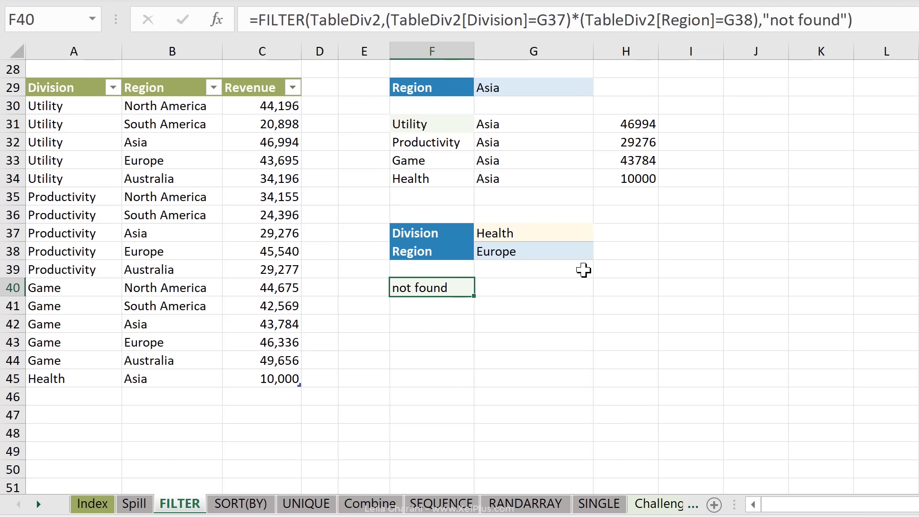